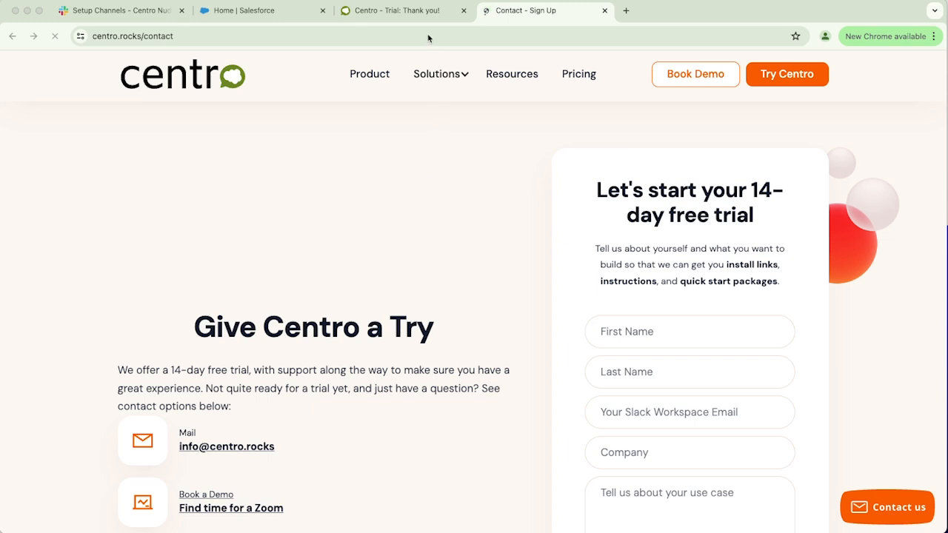
Add the Centro Slack app to the Centro Nudges Quickstart workspace and allow the requested permissions
click(419, 16)
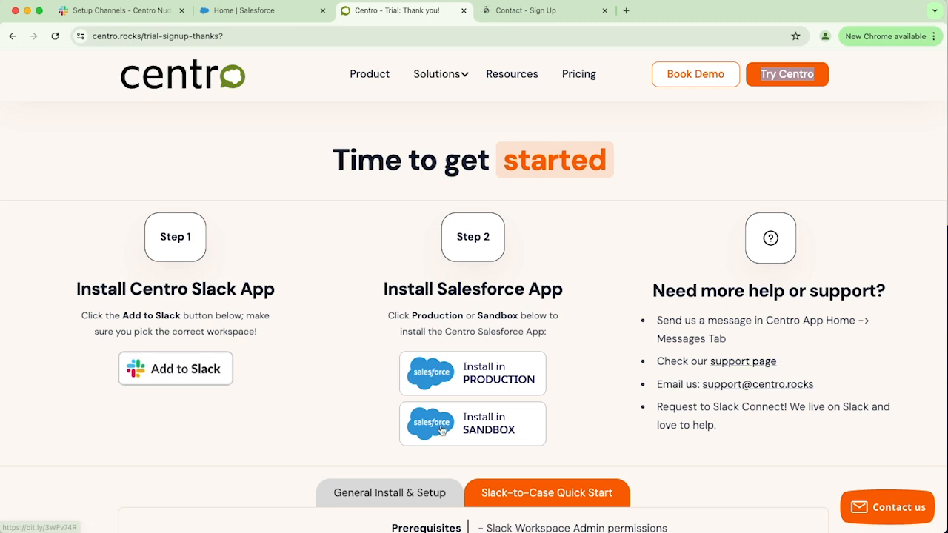
click(164, 374)
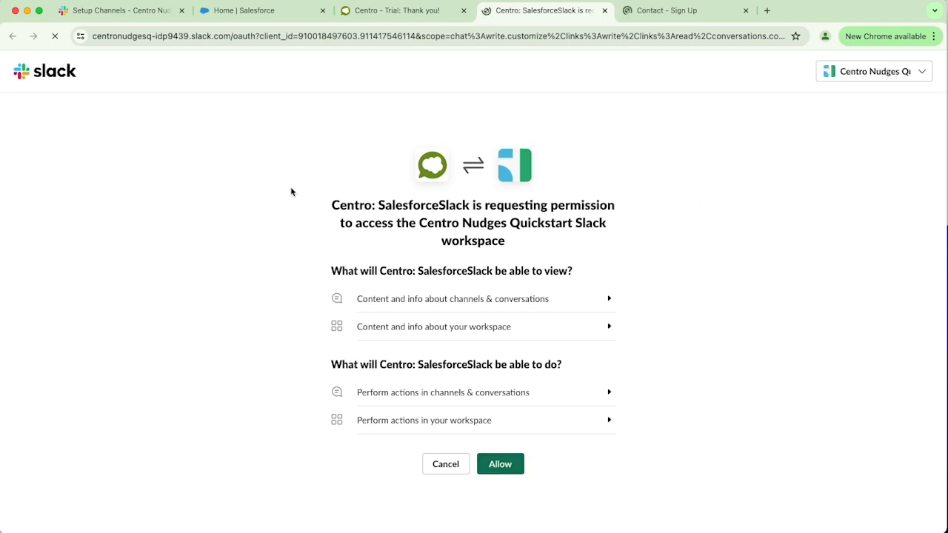
click(854, 79)
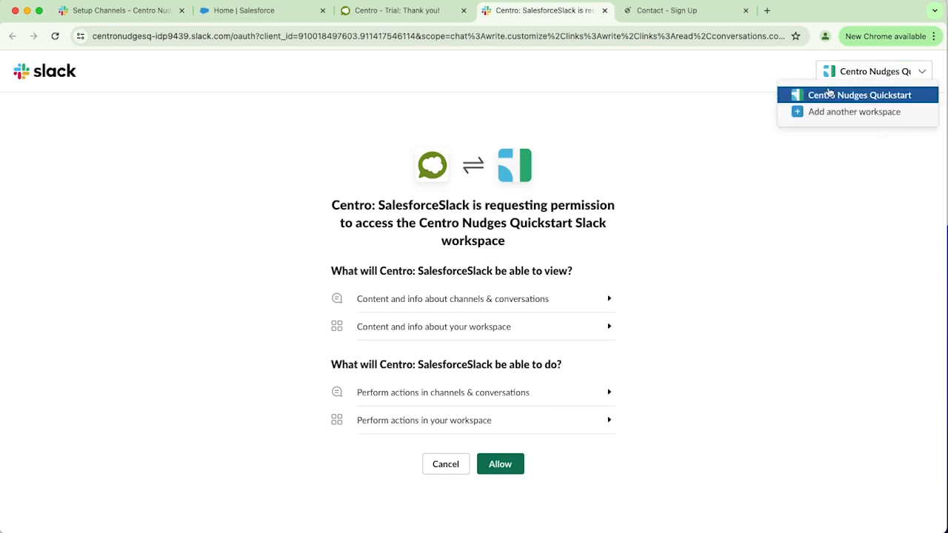
click(870, 96)
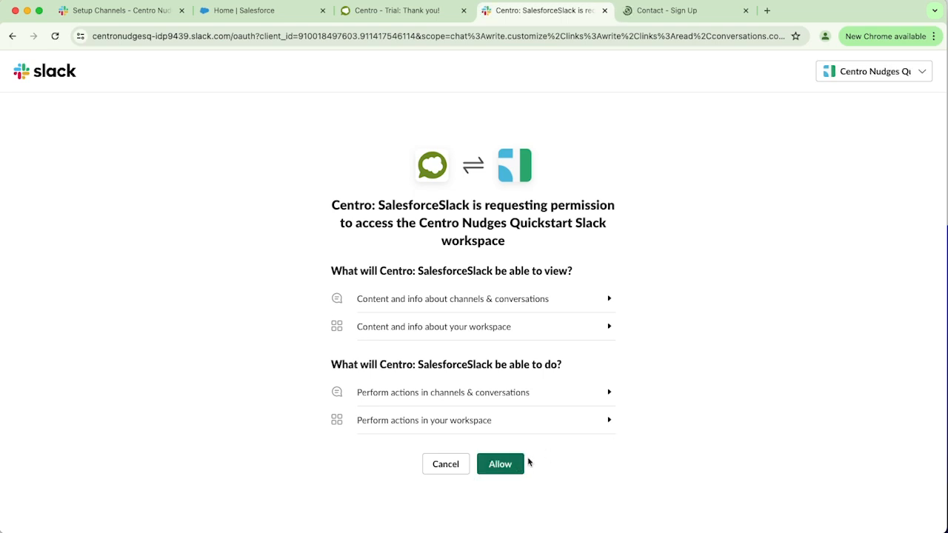
click(508, 470)
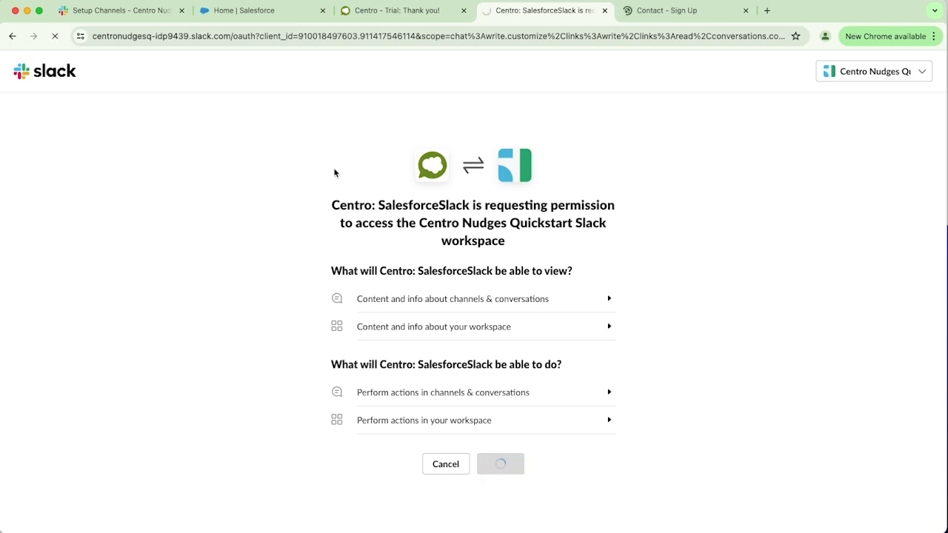
Switch to Slack, open the Centro app's home page and dismiss the notification permission banner
click(118, 11)
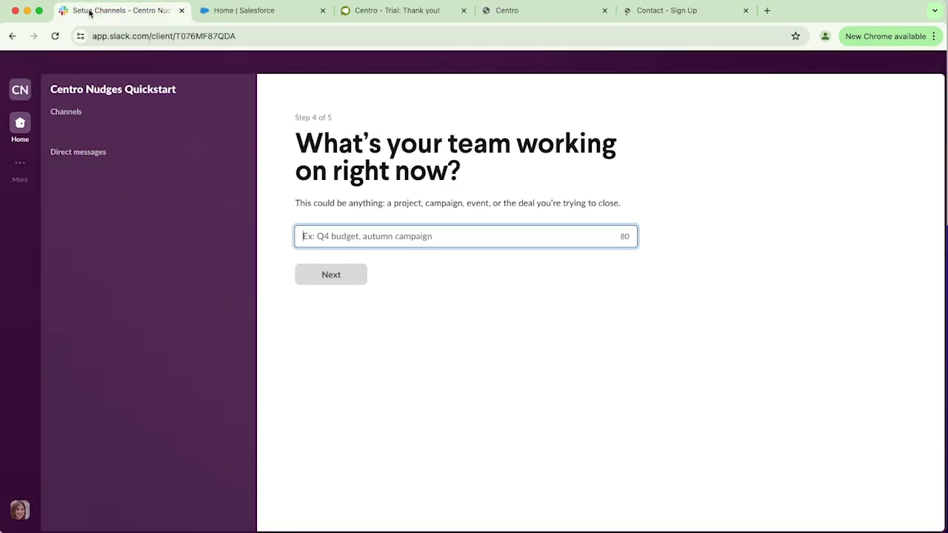
click(21, 128)
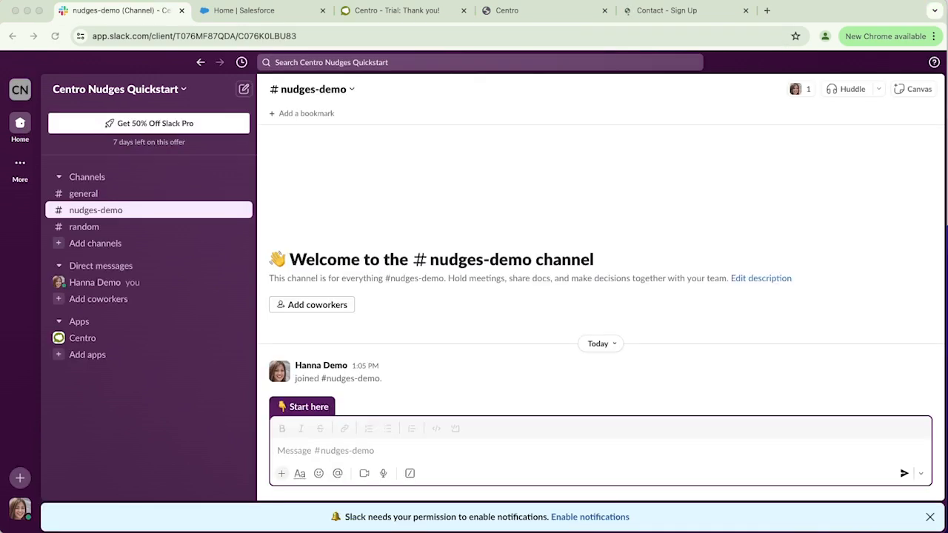
click(78, 337)
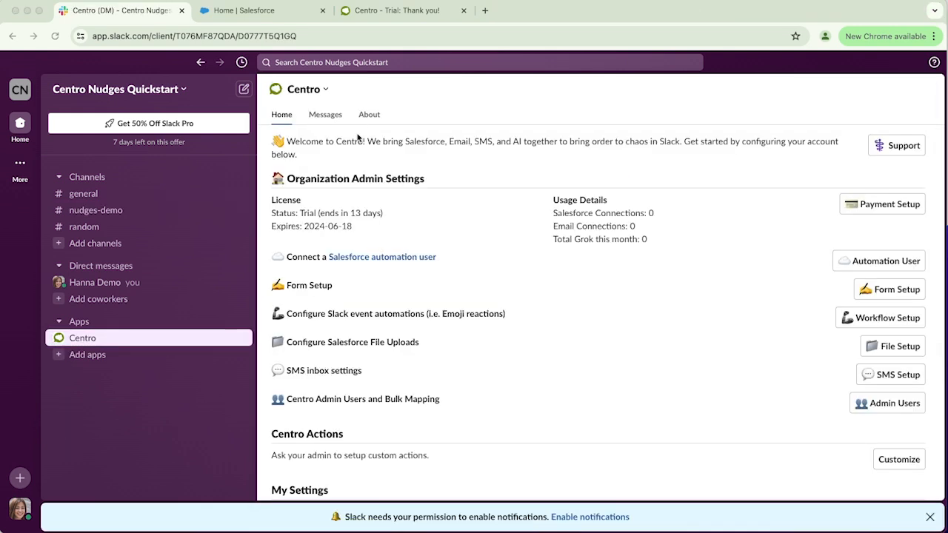
click(929, 518)
click(927, 518)
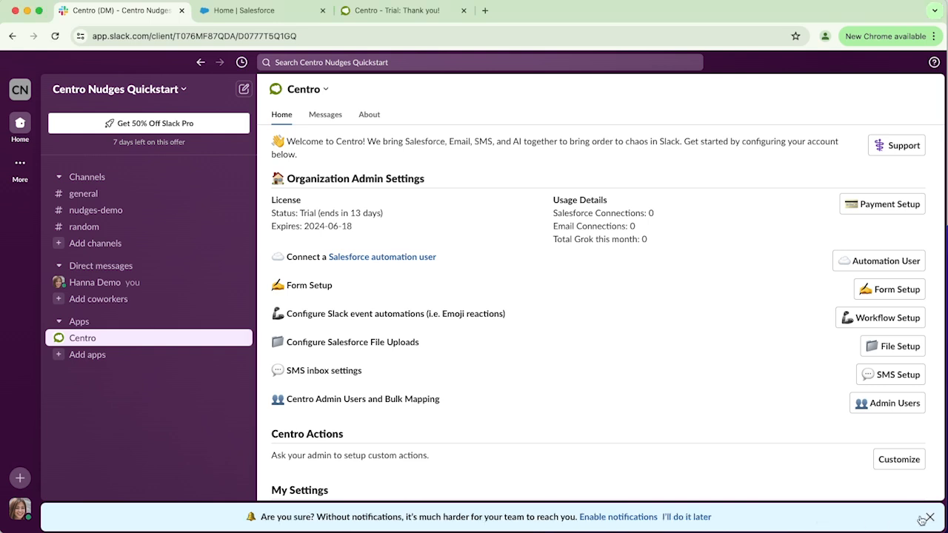
click(932, 517)
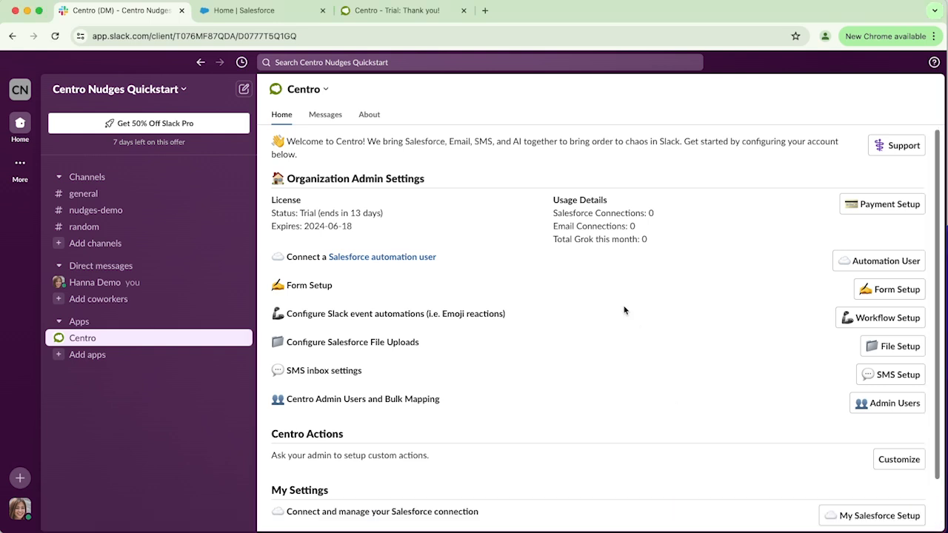
Send the message "Help!" to Centro and return to the app's home page
click(326, 115)
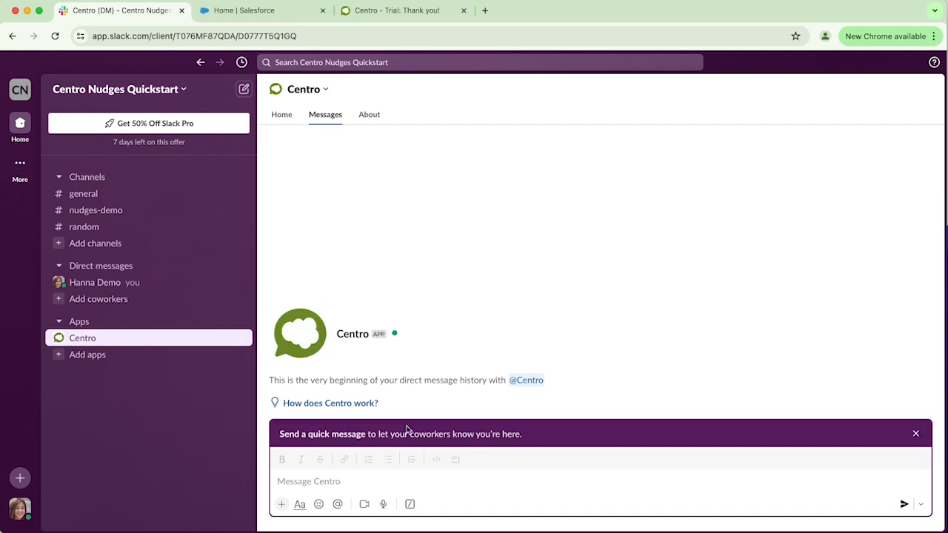
click(362, 492)
text(Help!)
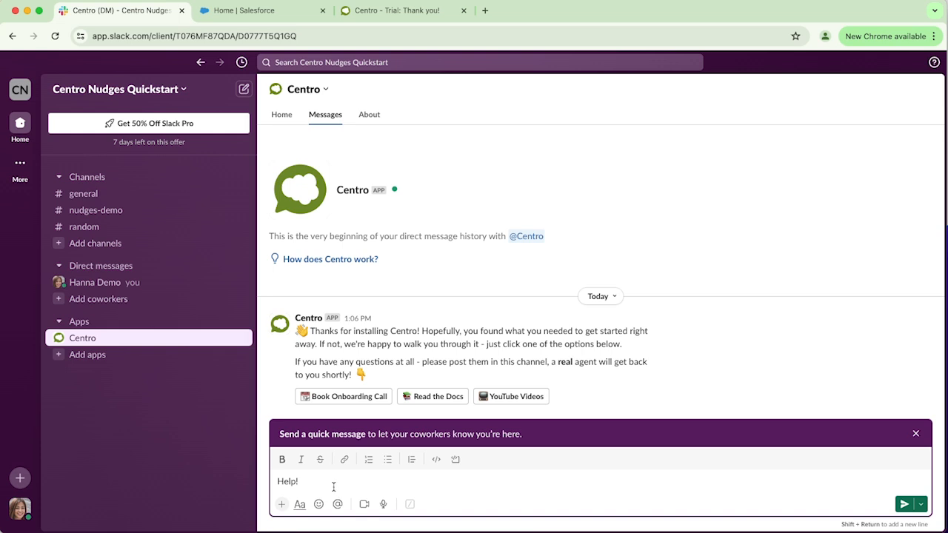
key(Return)
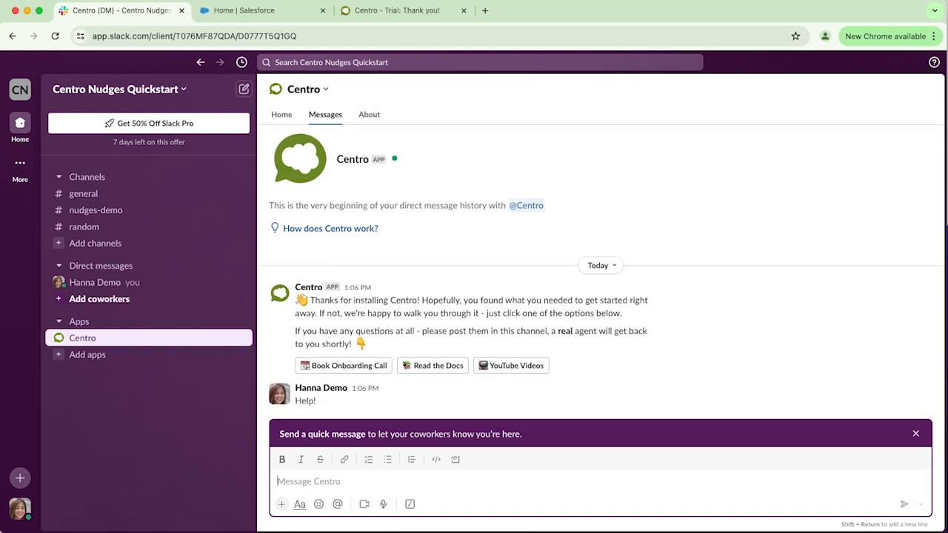
click(546, 369)
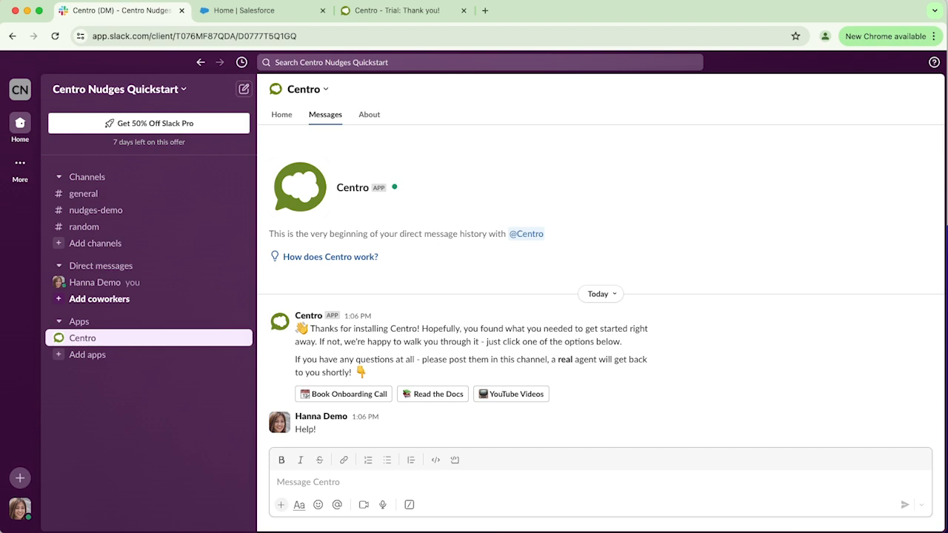
click(284, 118)
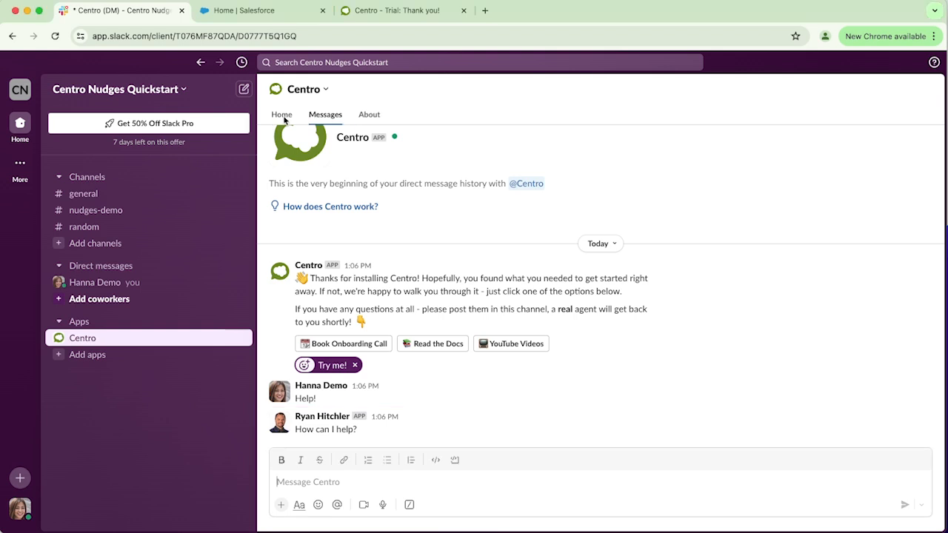
click(284, 118)
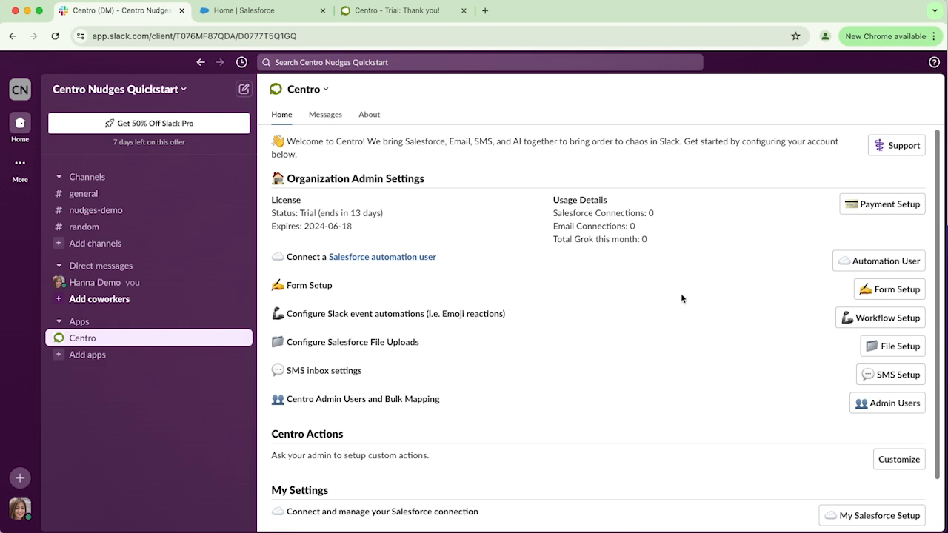
Start the production install of the Centro Salesforce app and log in to Salesforce with the saved username and password
click(424, 18)
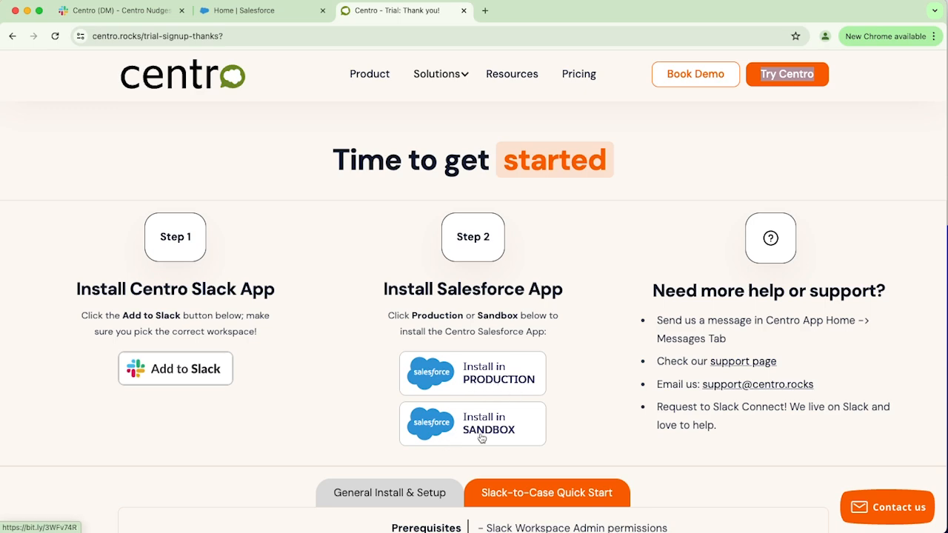
click(245, 10)
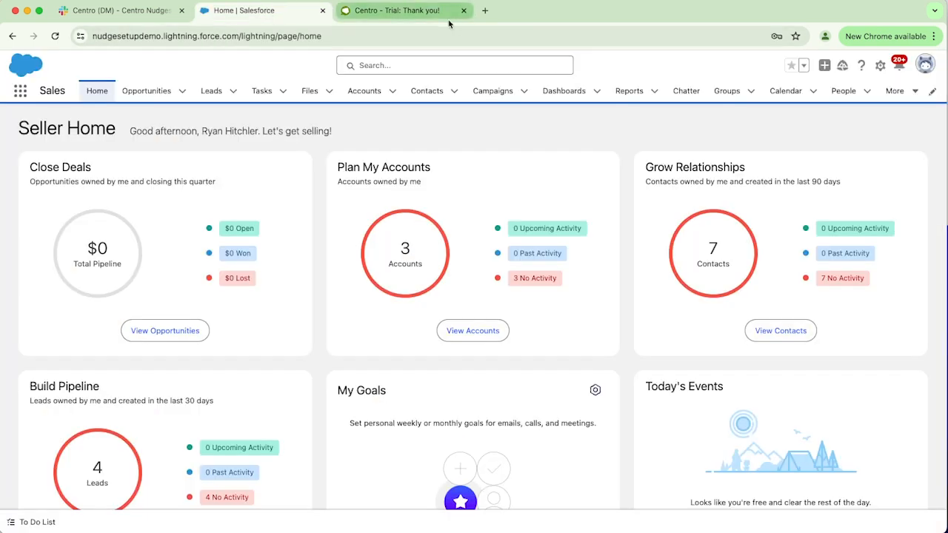
click(422, 17)
click(452, 373)
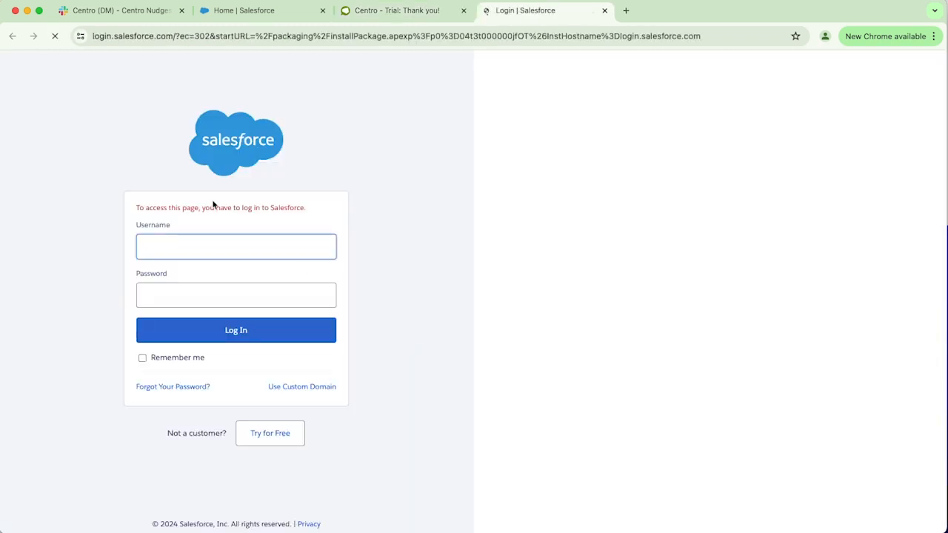
click(213, 253)
click(237, 284)
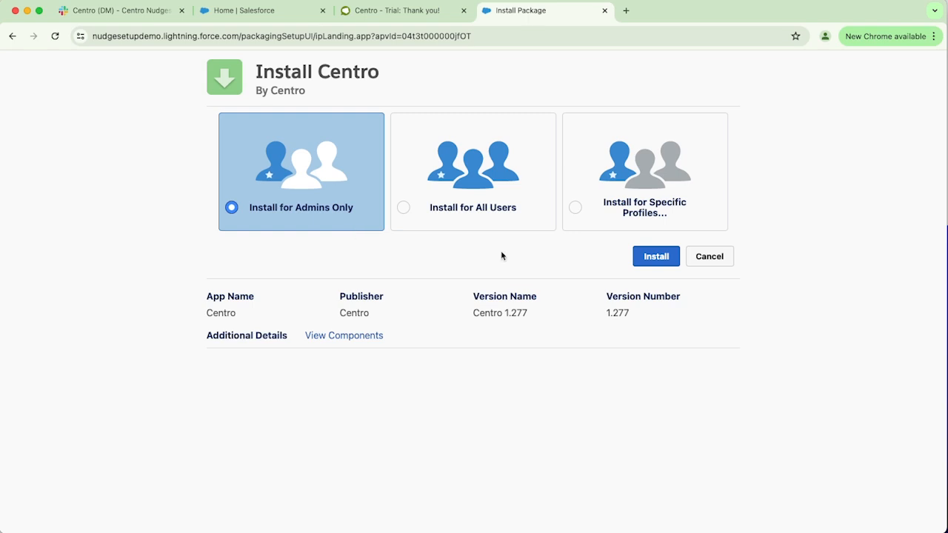
Install the Centro package for admins only, granting access to the third-party website api.centro.rocks
click(647, 257)
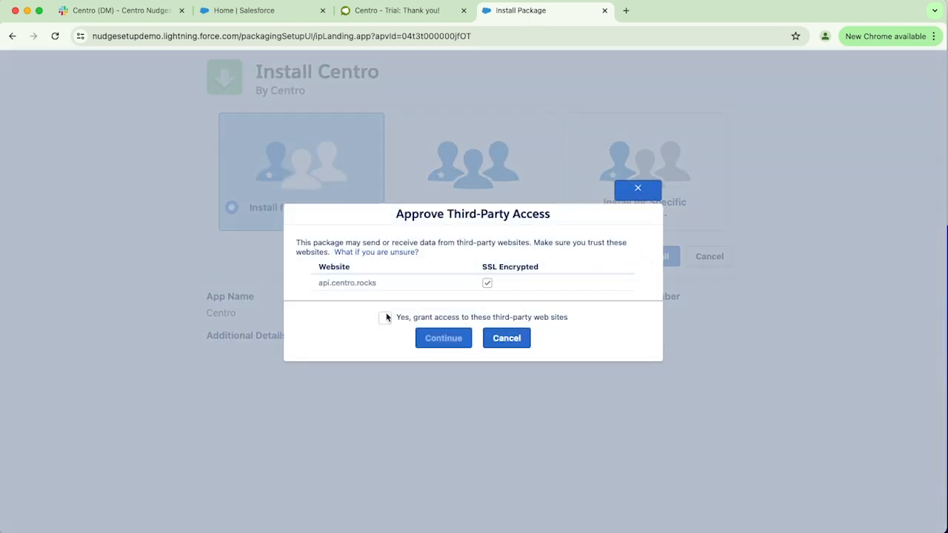
click(393, 320)
click(448, 341)
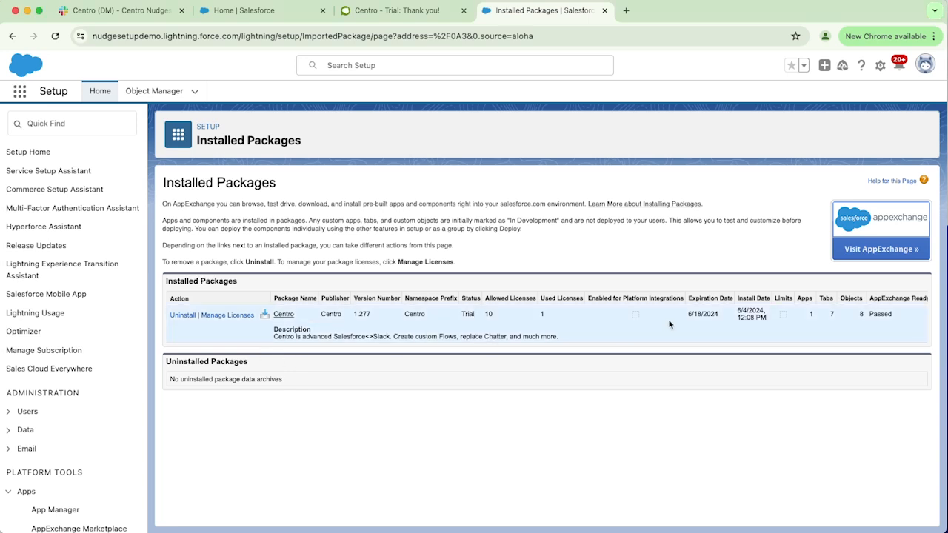
Check the Centro package's licensed users and the users available to add, leaving without adding any
click(228, 315)
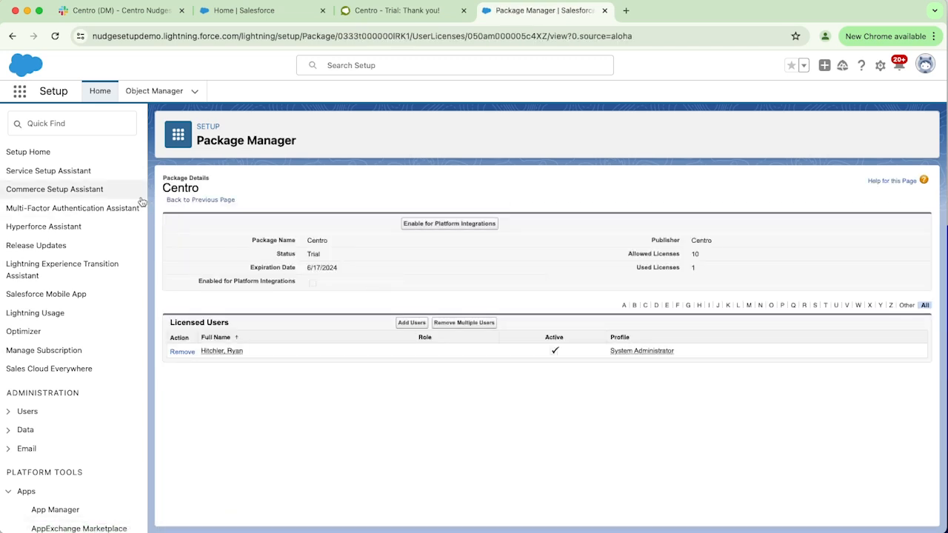
click(411, 323)
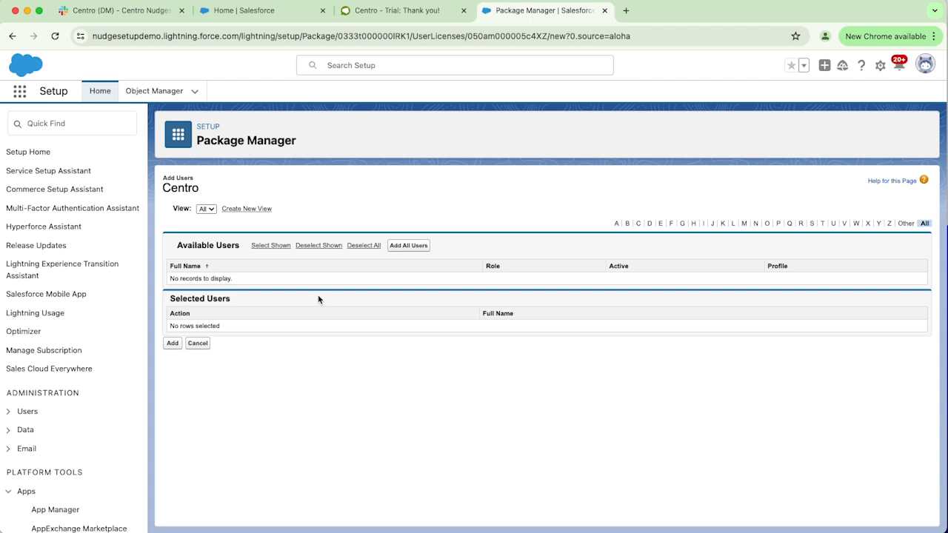
click(198, 343)
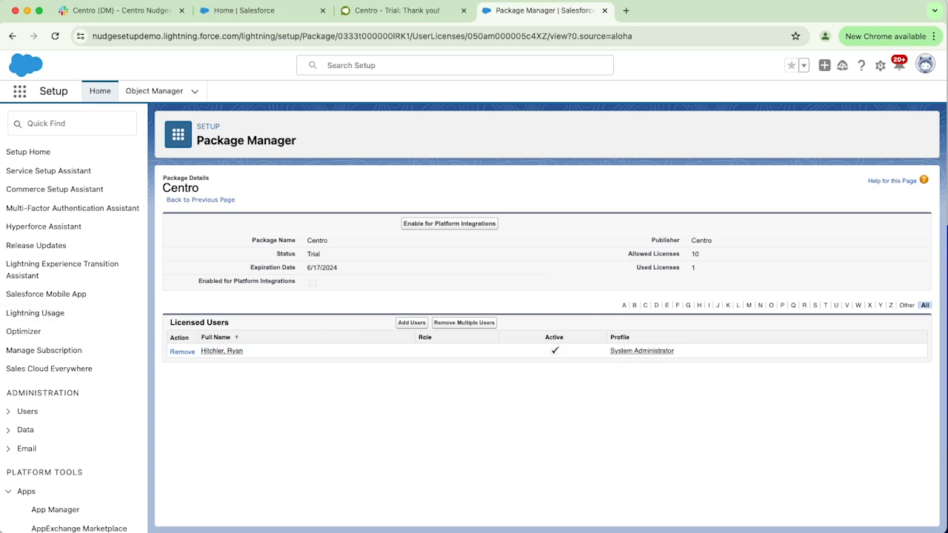
Search Setup for "installed" and open the Installed Packages page
click(54, 125)
text(inst)
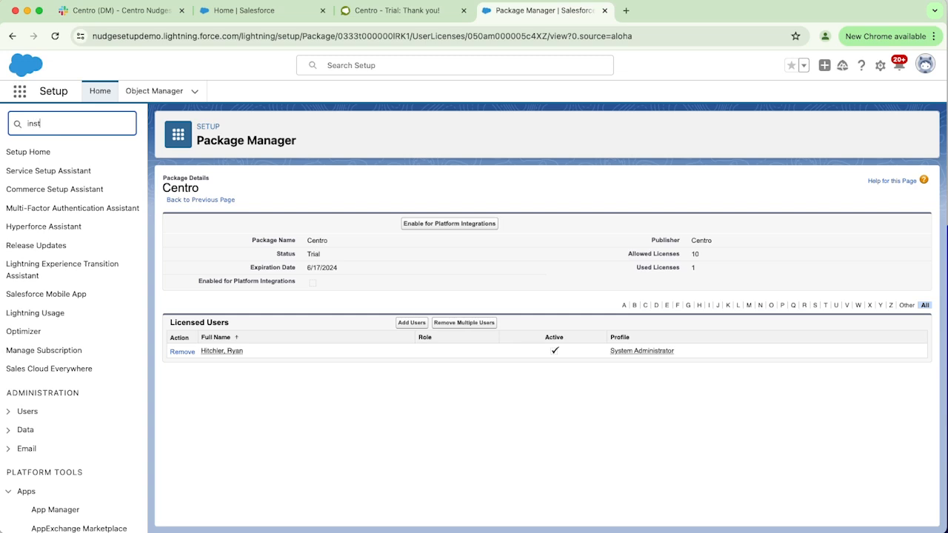
text(alled)
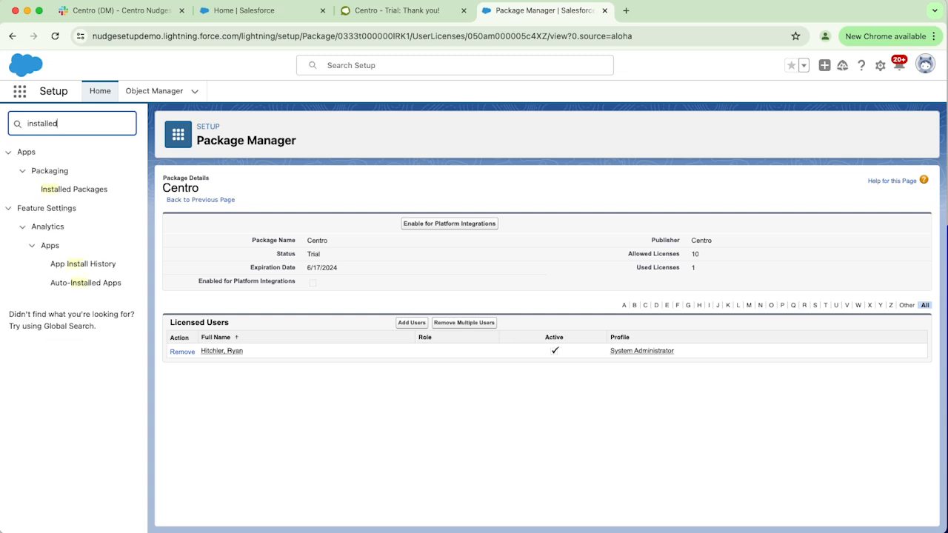
click(67, 191)
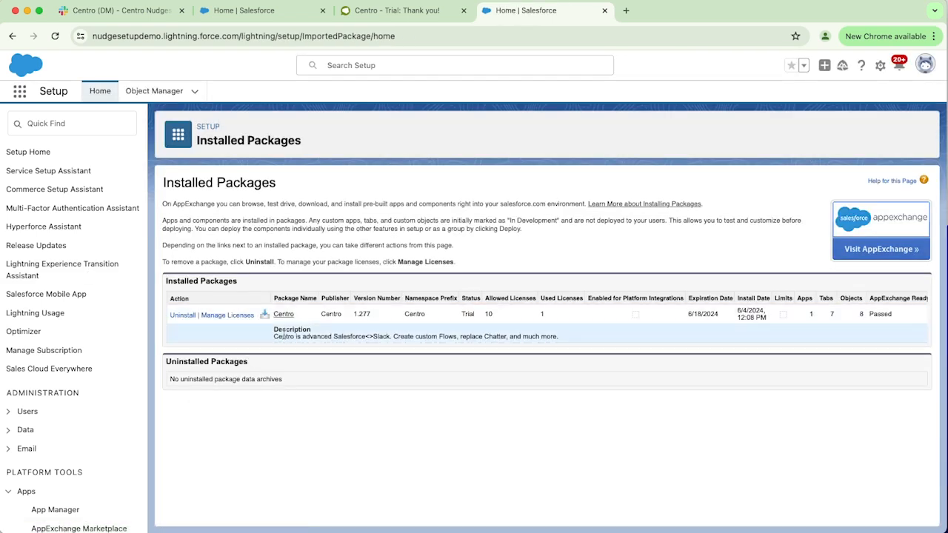
Search Setup for "permiss" and open the Centro User permission set from the Permission Sets list
click(61, 122)
text(permiss)
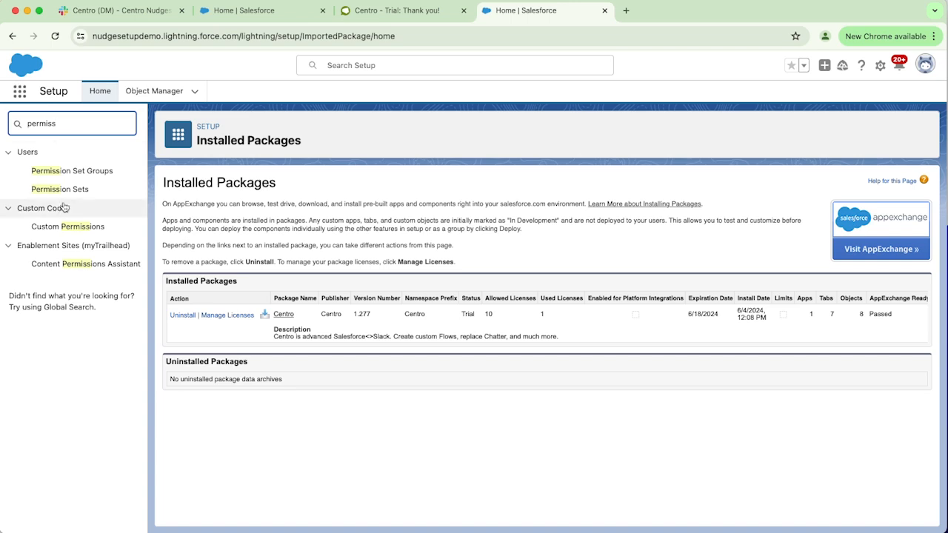
click(66, 191)
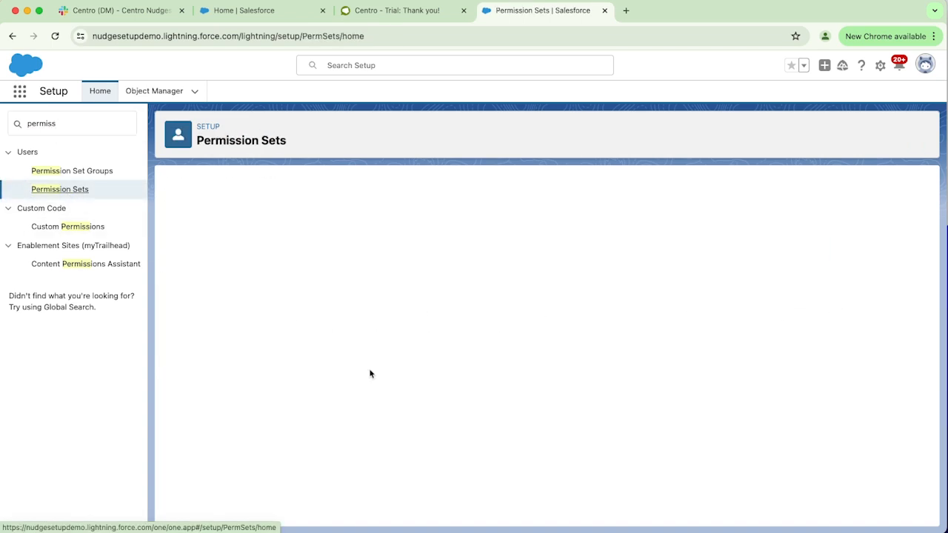
scroll(294, 386, down, 3)
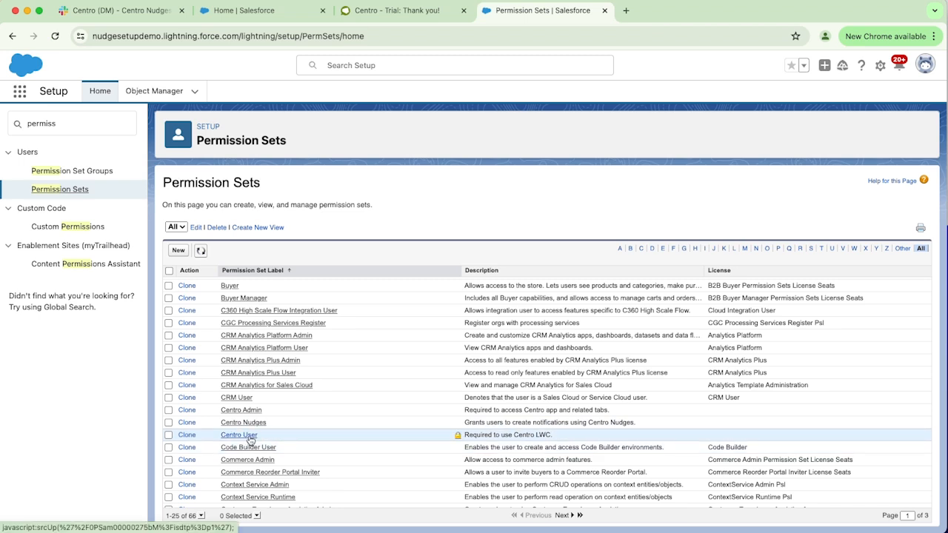
click(239, 435)
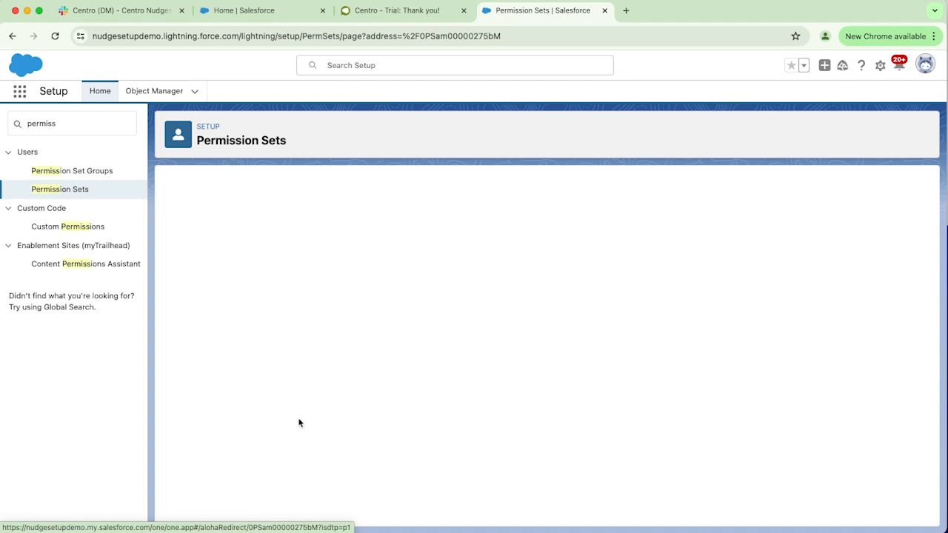
Assign the Centro User permission set to the System Administrator user and finish the assignment
click(353, 209)
click(886, 187)
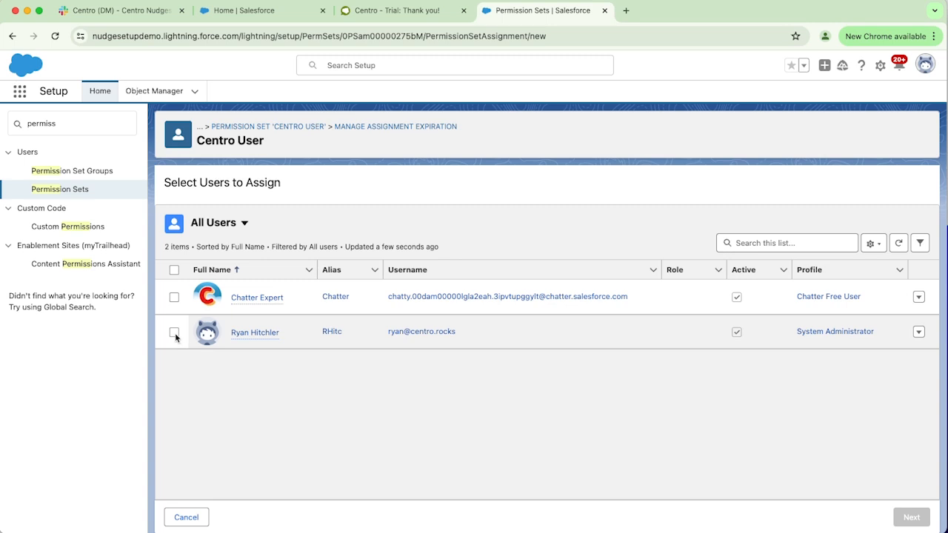
click(174, 332)
click(911, 519)
click(901, 525)
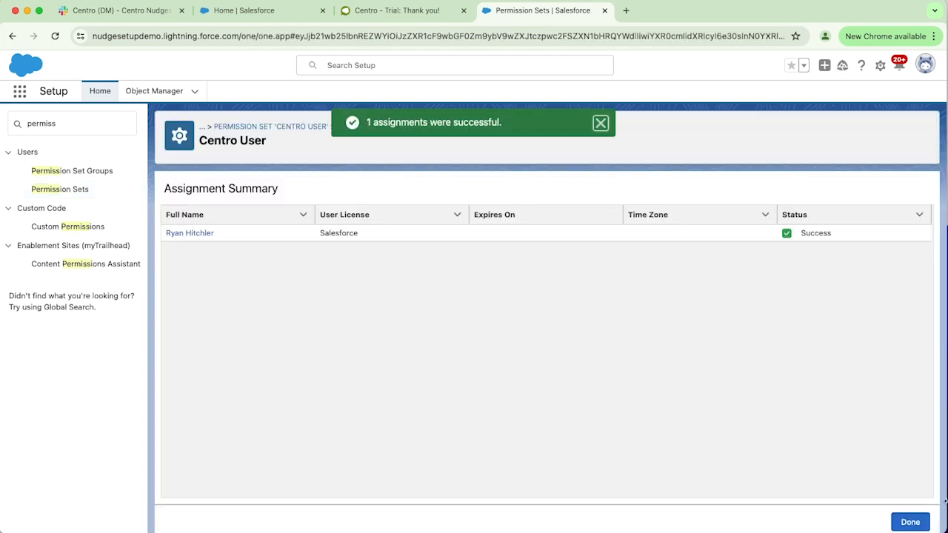
click(901, 522)
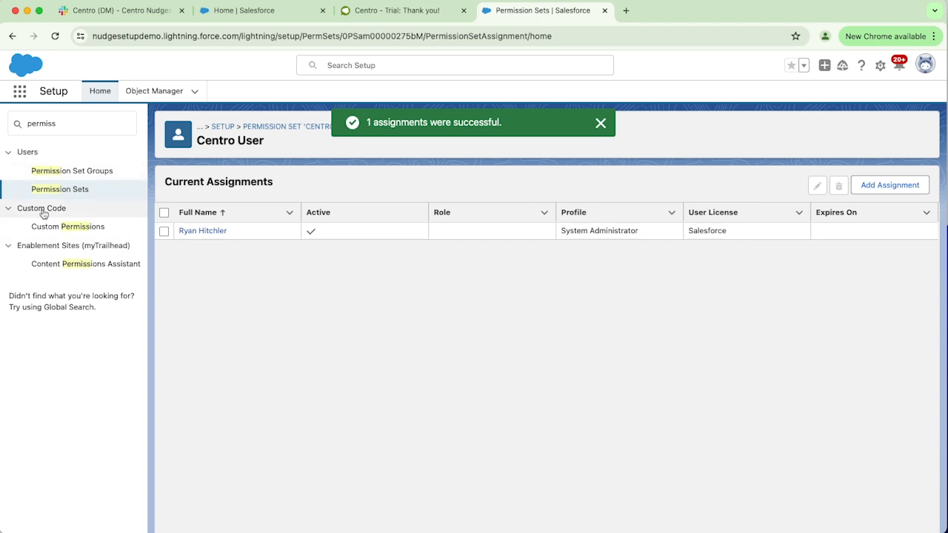
Assign the Centro Nudges permission set to the System Administrator user with no expiration date
click(60, 189)
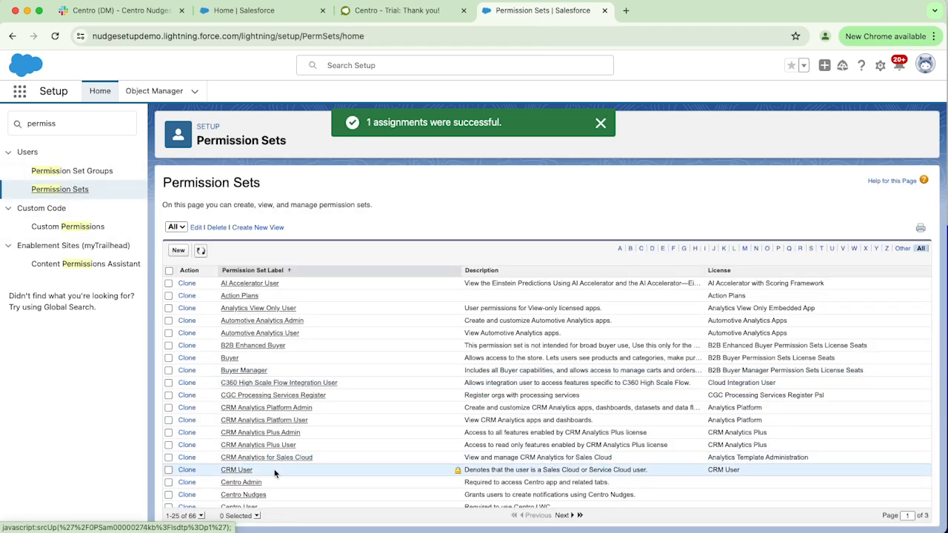
scroll(282, 460, down, 3)
click(240, 427)
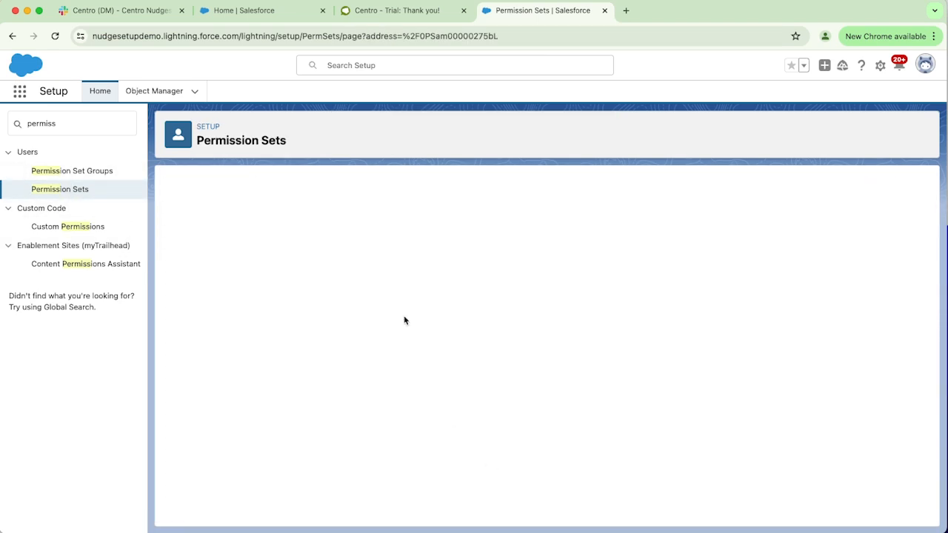
click(353, 208)
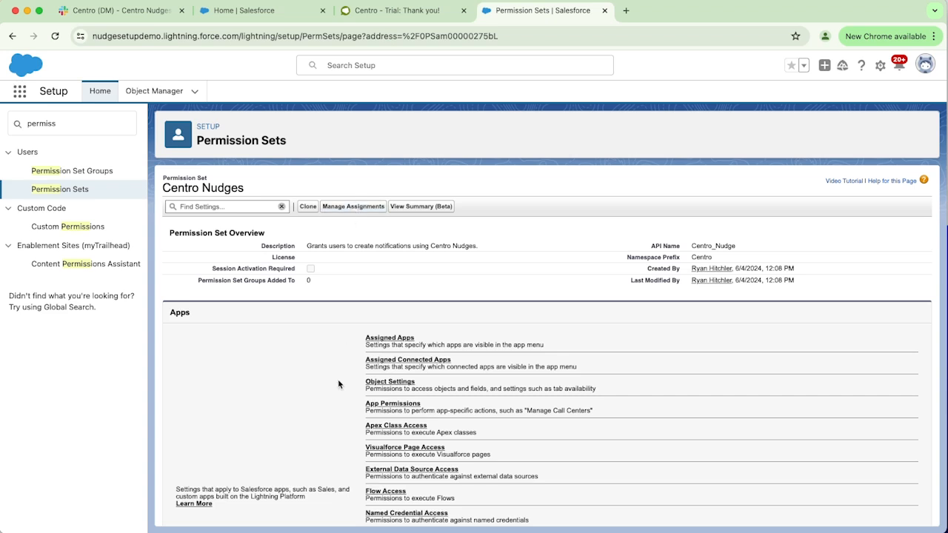
click(919, 187)
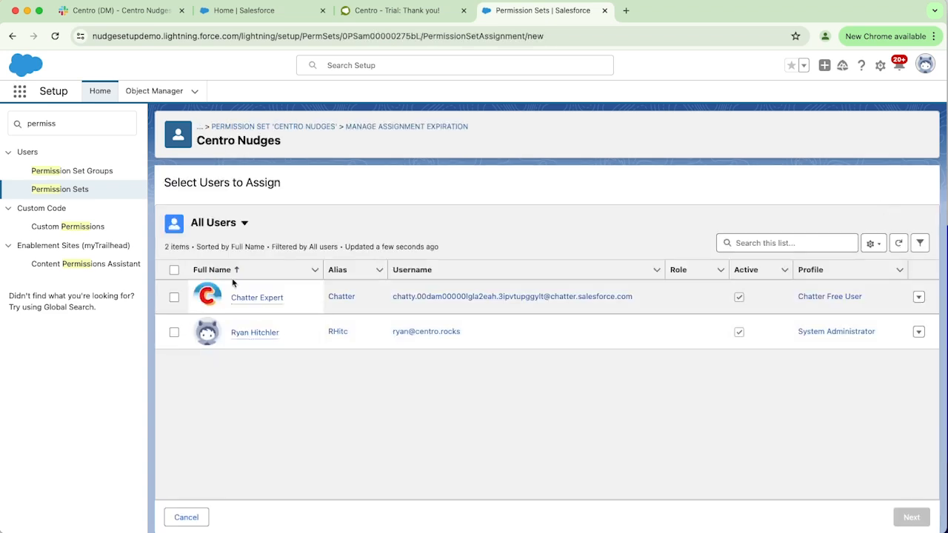
click(174, 332)
click(911, 518)
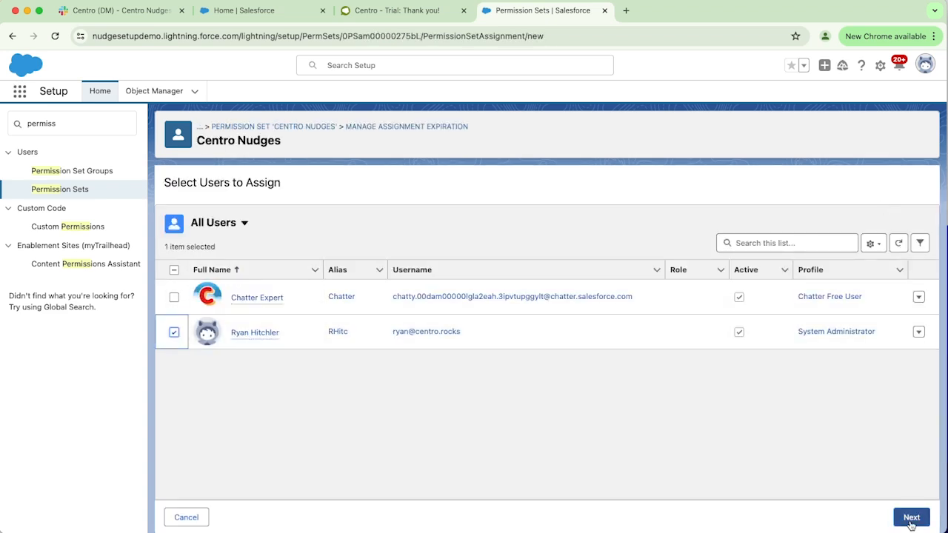
click(917, 518)
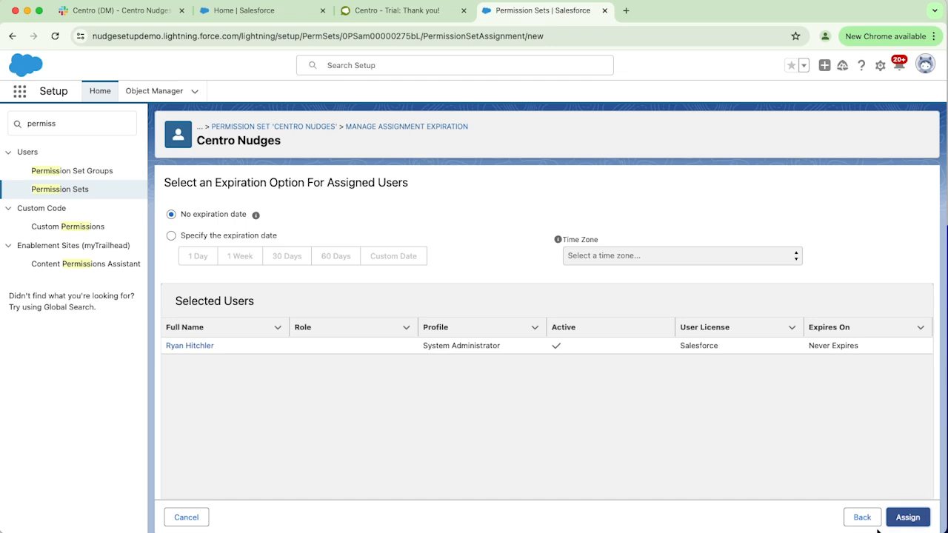
Find "centro" among the Salesforce apps, open the Centro app and dismiss the Guidance Center
click(21, 92)
text(centro)
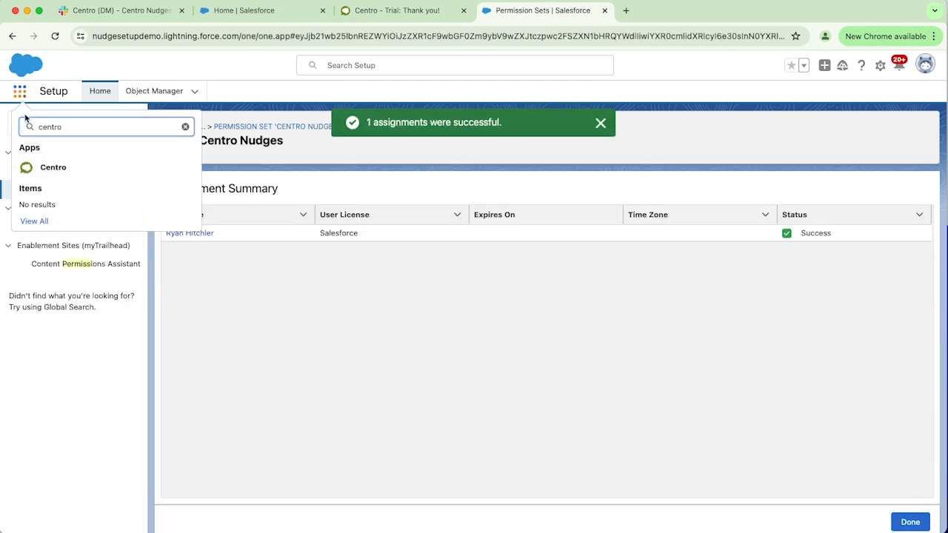
click(52, 171)
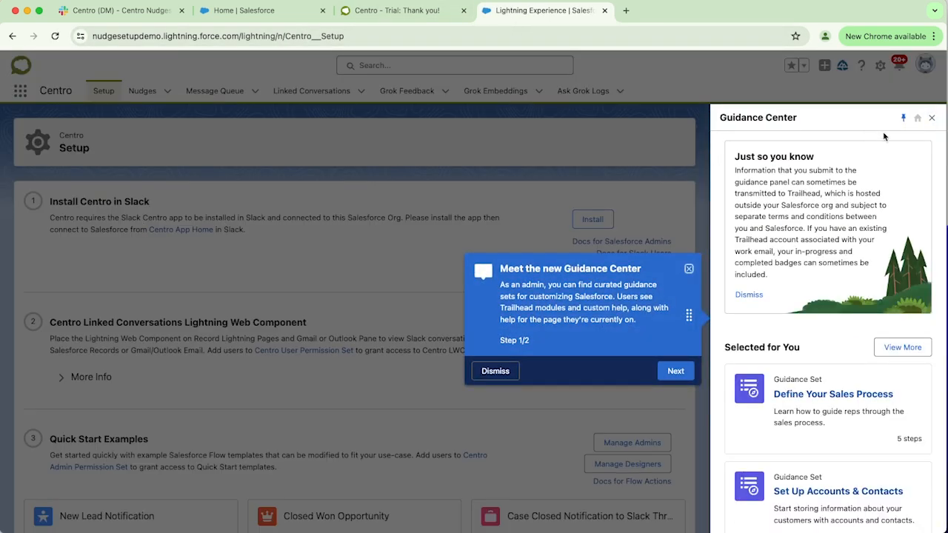
click(932, 118)
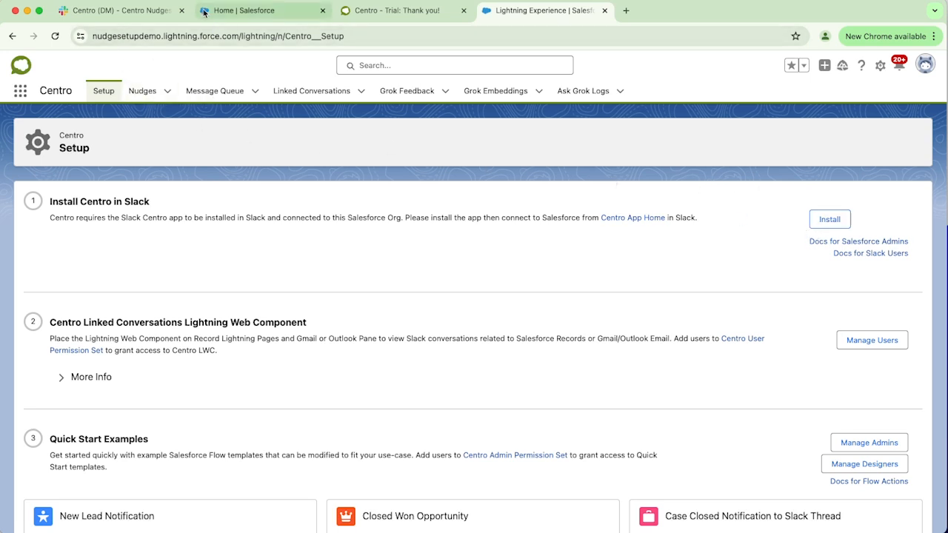
In Slack's Centro app, connect the default automation user to Salesforce Production, allow access and close the Automation User dialog
click(105, 13)
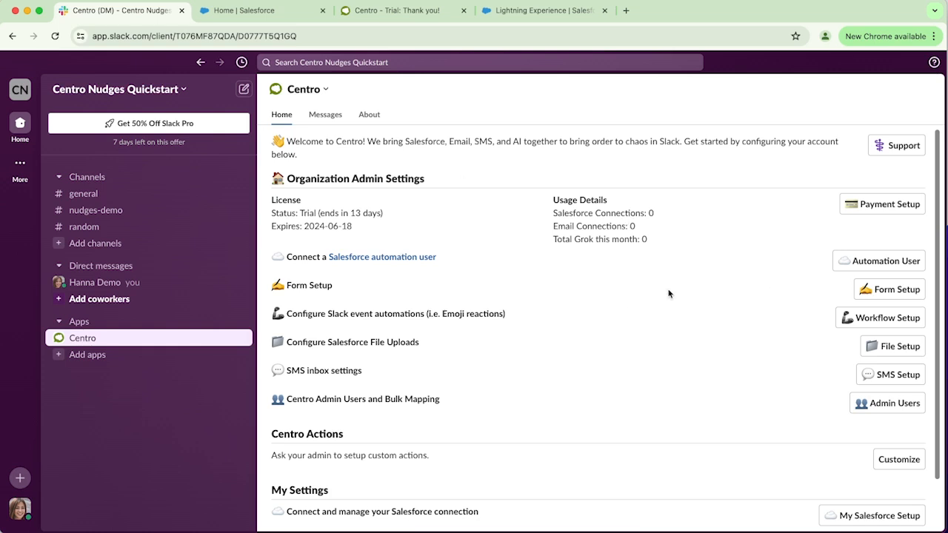
click(849, 268)
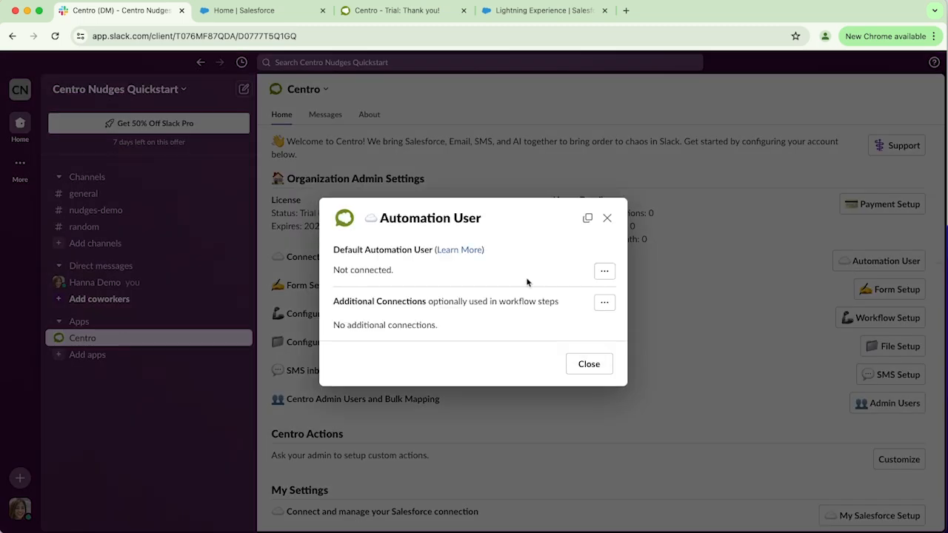
click(605, 271)
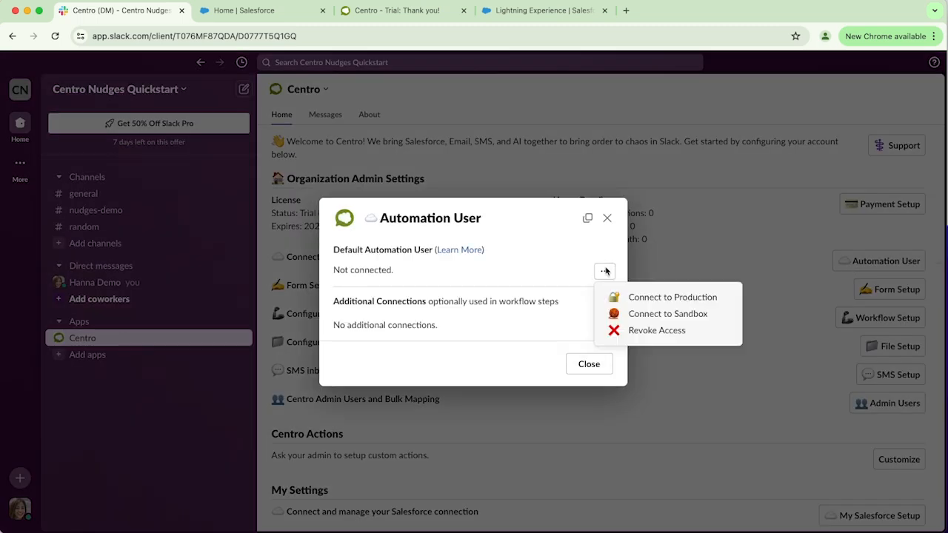
click(697, 302)
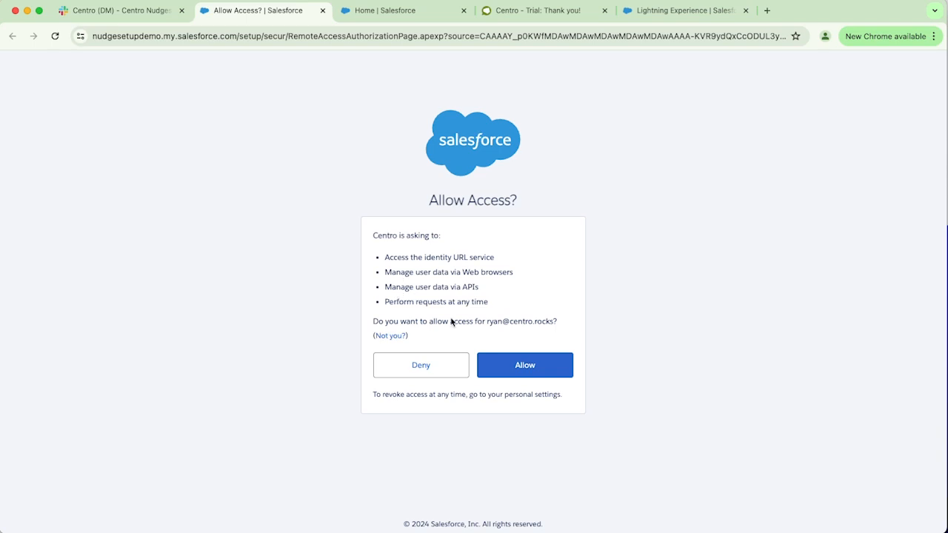
click(527, 366)
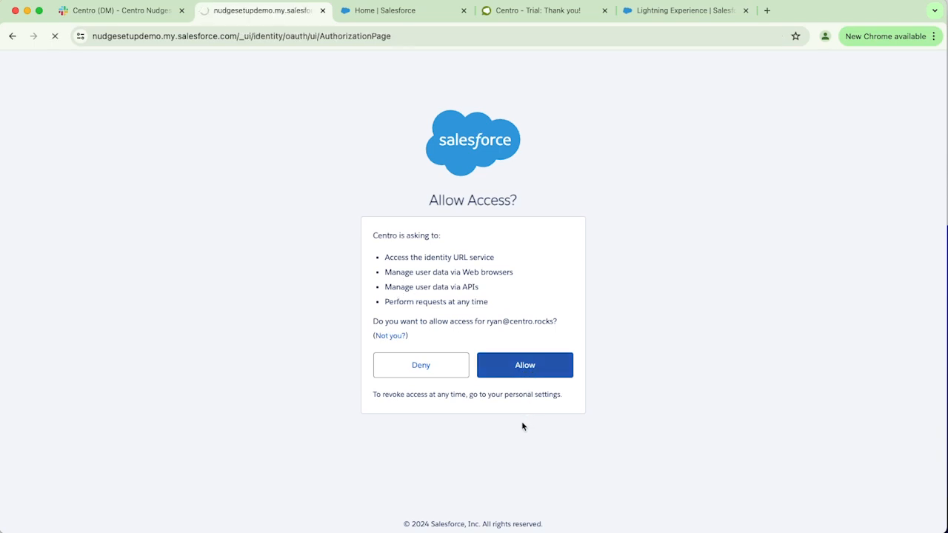
click(115, 16)
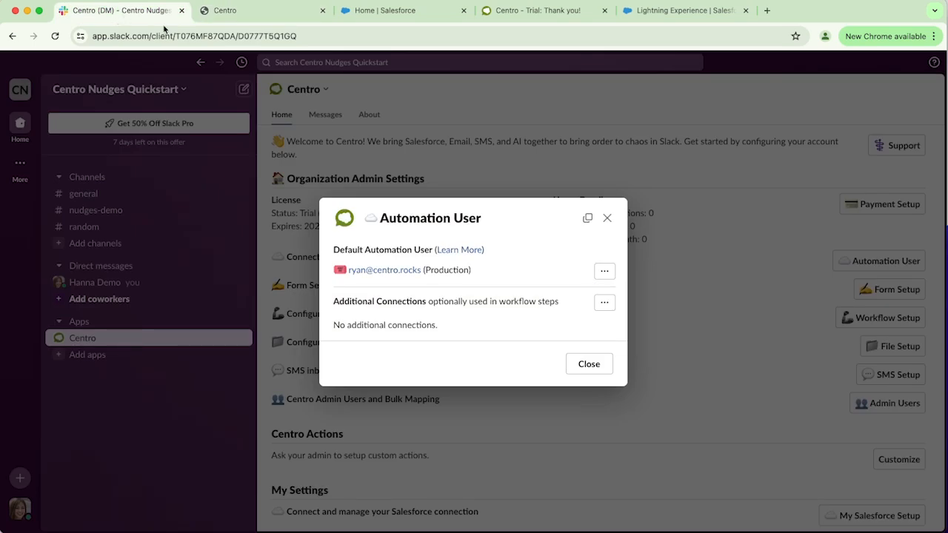
click(608, 218)
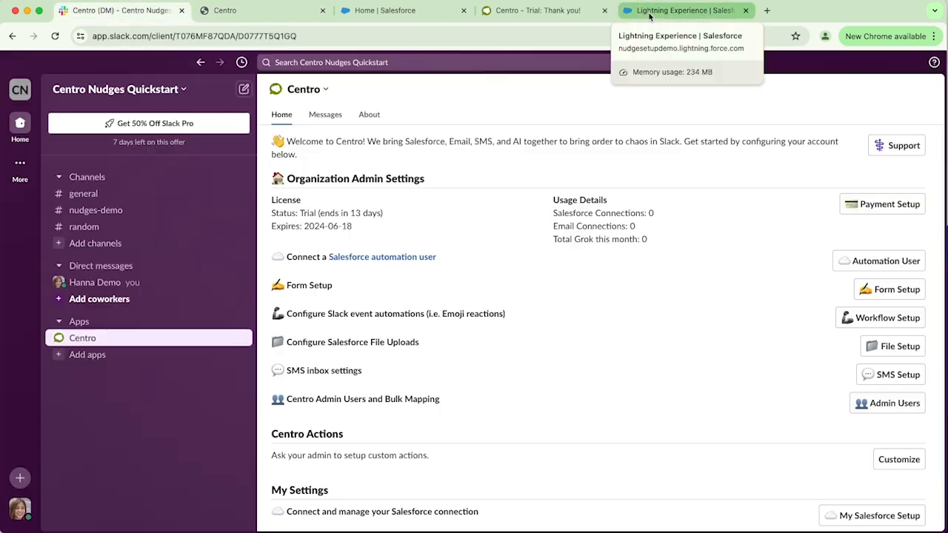
Return to Centro in Salesforce and create a new nudge named "Dashboard to Slack"
click(649, 12)
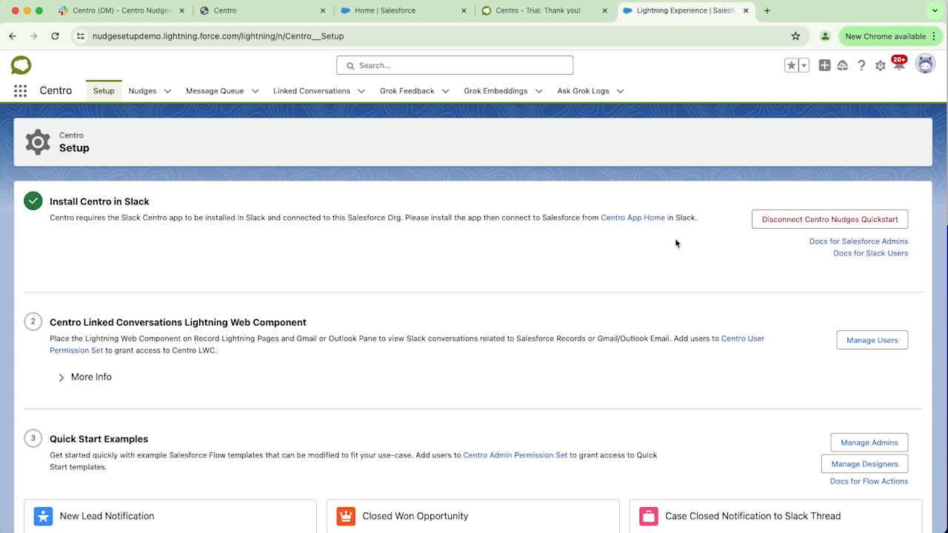
click(142, 92)
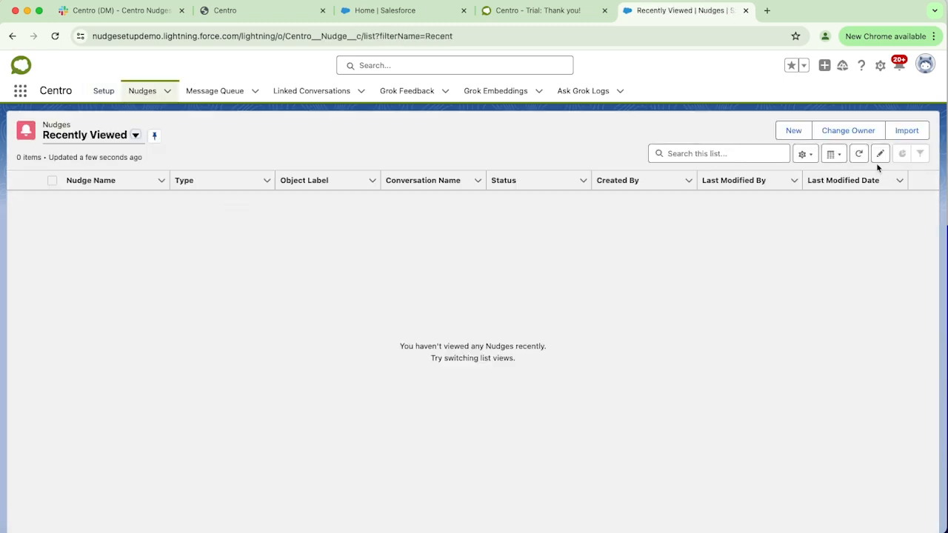
click(791, 131)
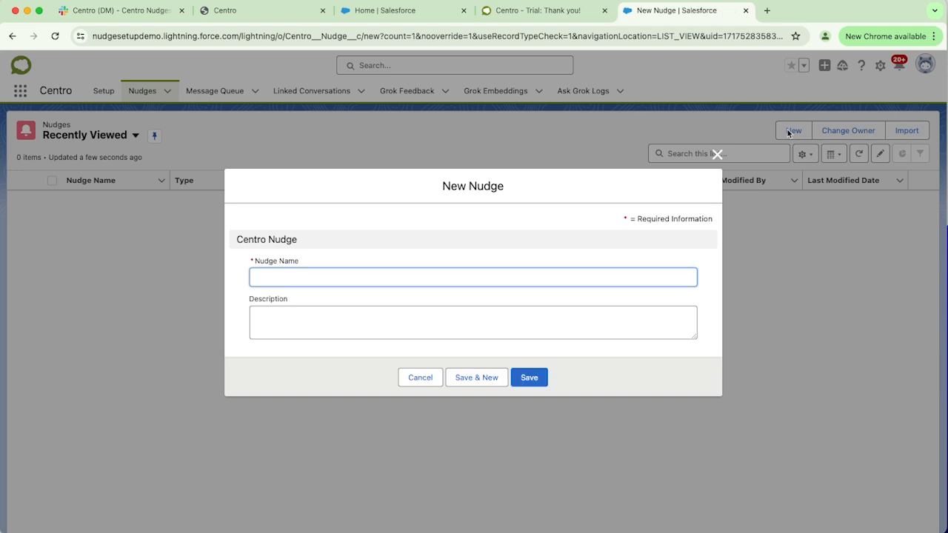
text(Dash)
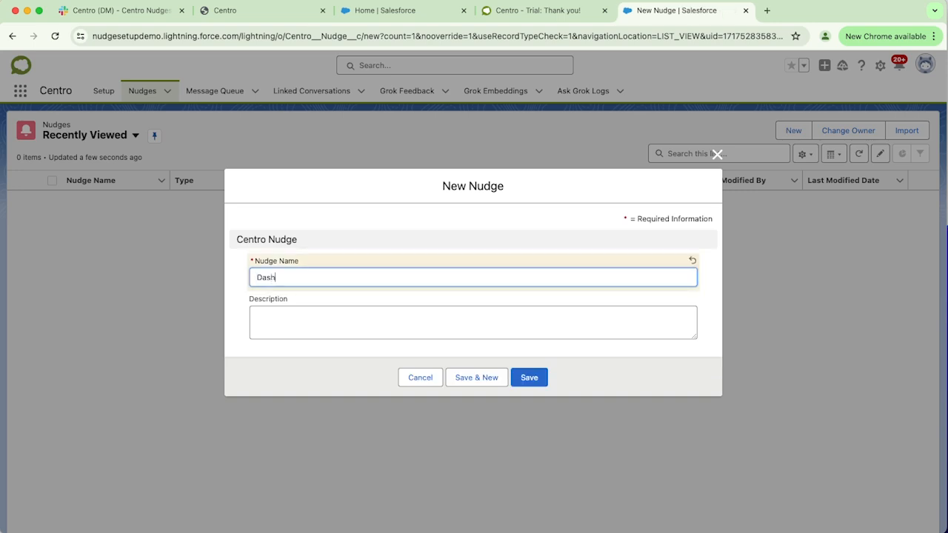
text(board to Slack)
click(536, 377)
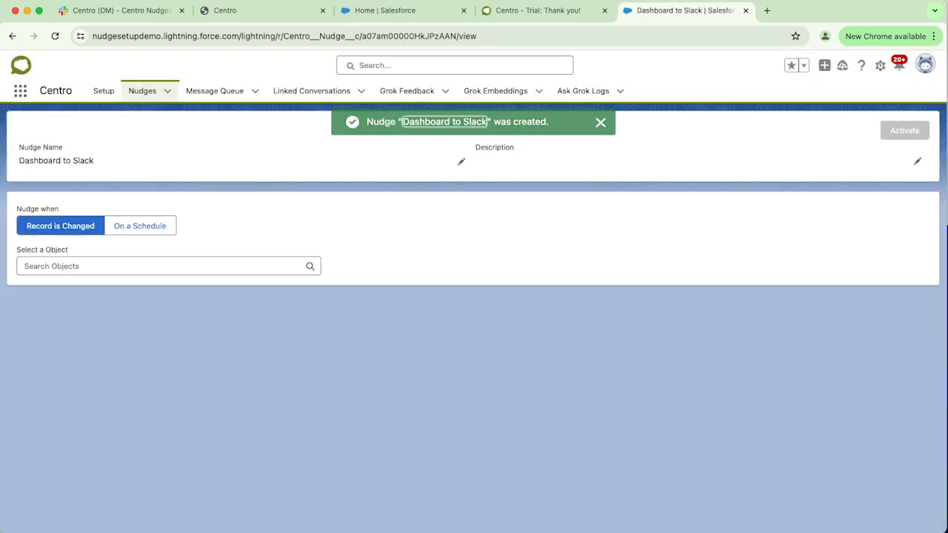
click(601, 124)
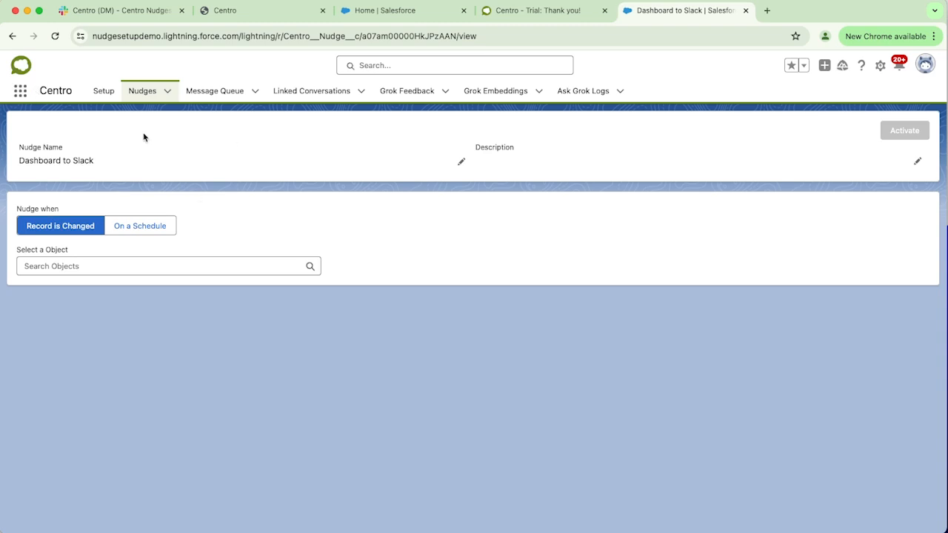
Search the apps and items for "dashb" and open the Company Performance Dashboard from Dashboards in a separate tab
click(20, 90)
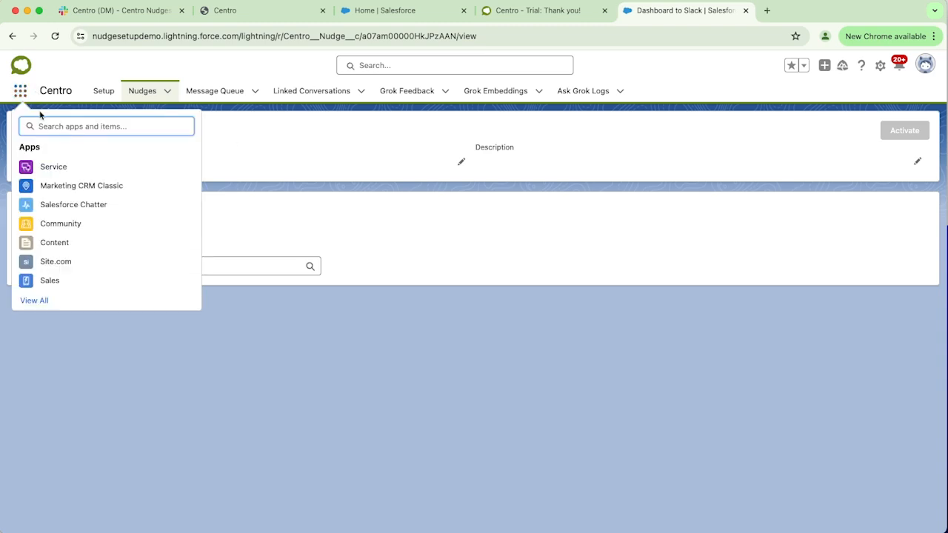
text(dashba)
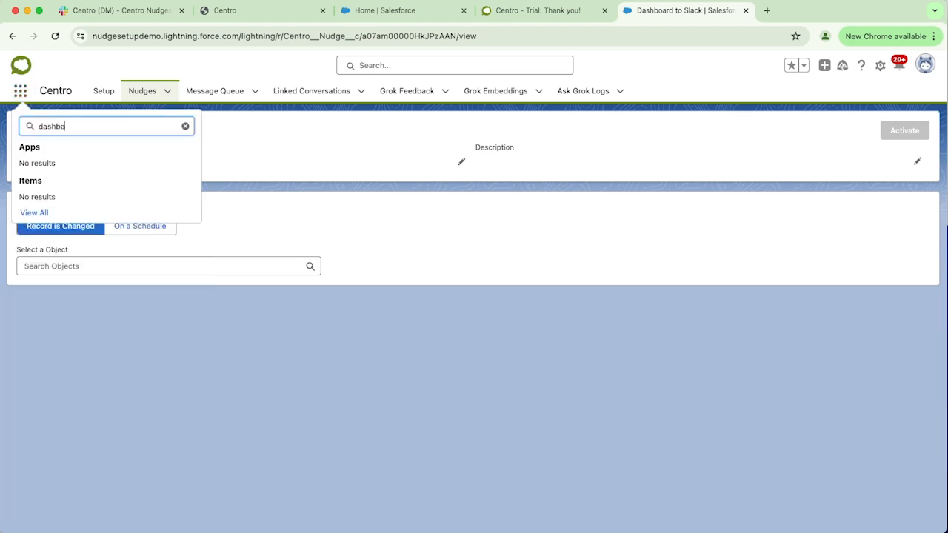
key(BackSpace)
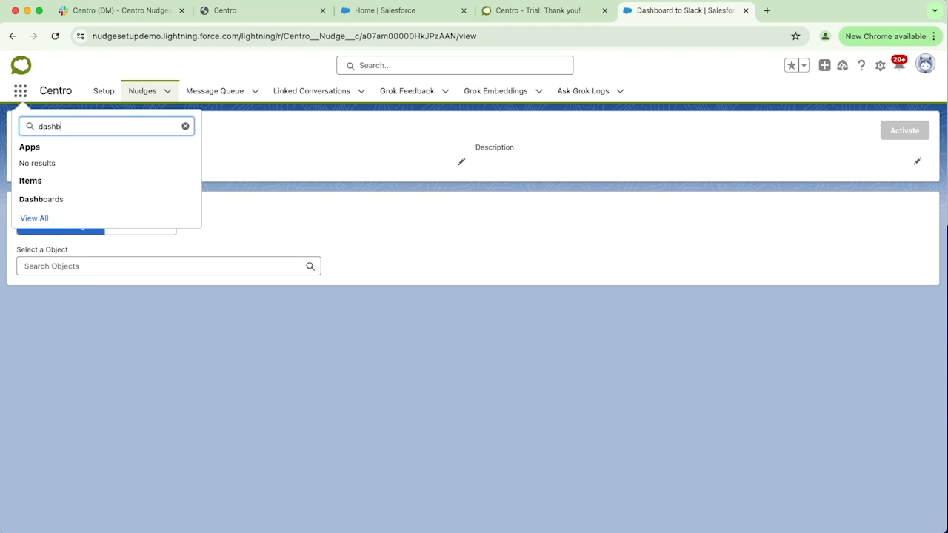
right_click(50, 200)
click(74, 208)
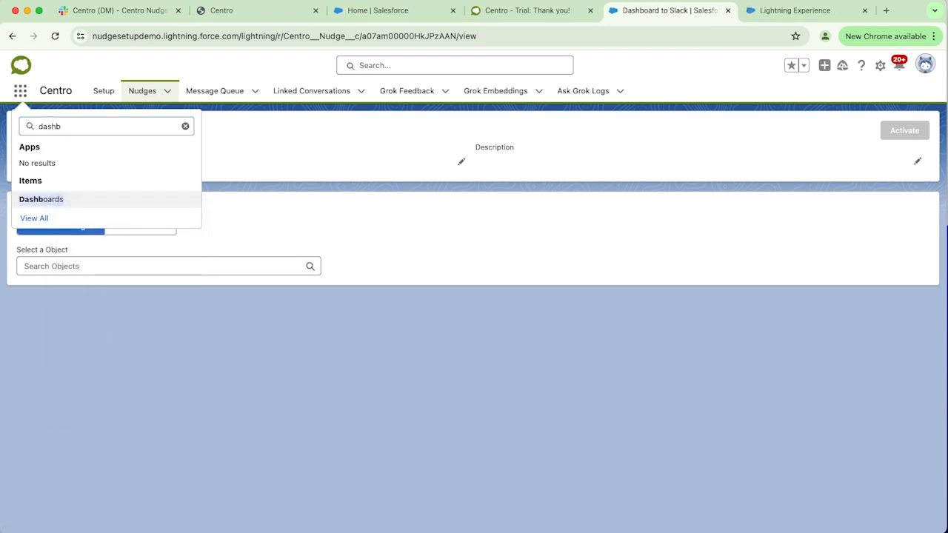
key(ctrl+Tab)
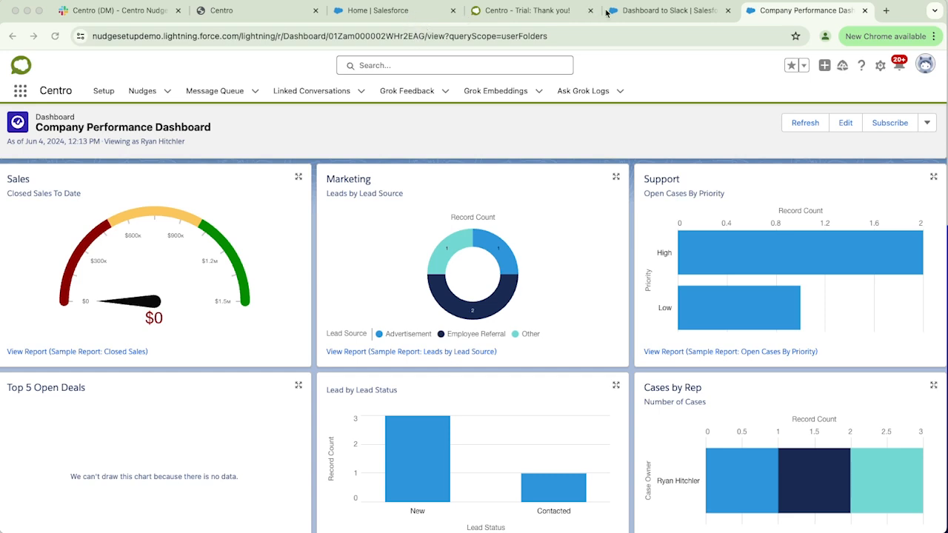
Set the Dashboard to Slack nudge to run on a schedule with a Weekly frequency
click(662, 12)
click(286, 200)
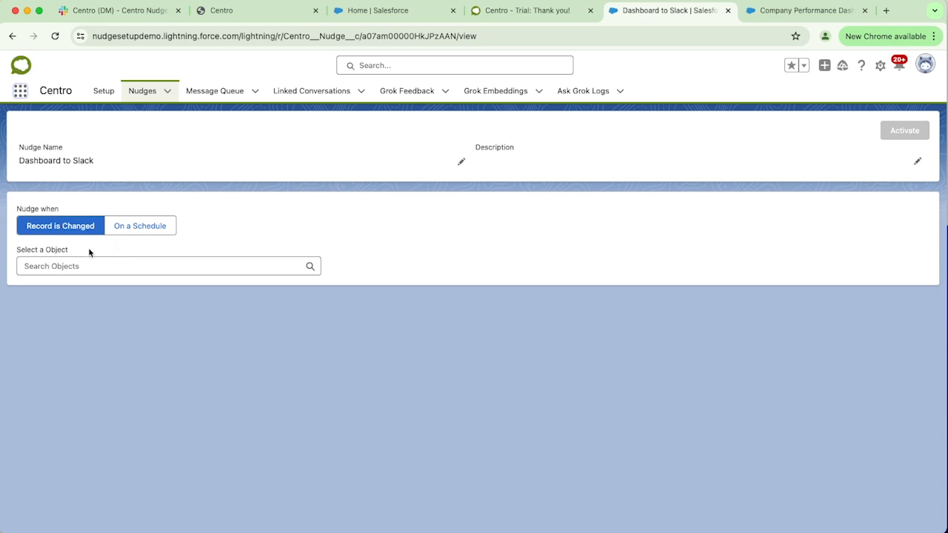
click(138, 227)
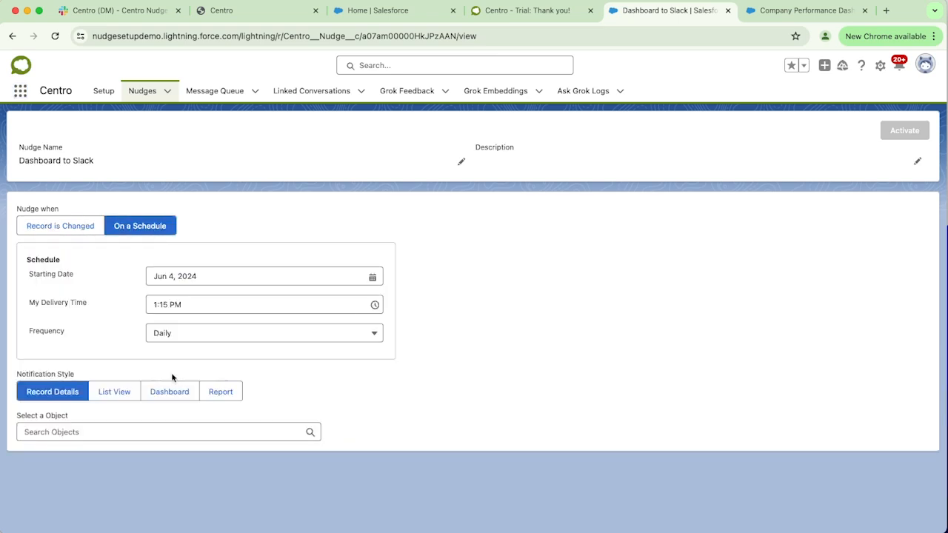
click(197, 337)
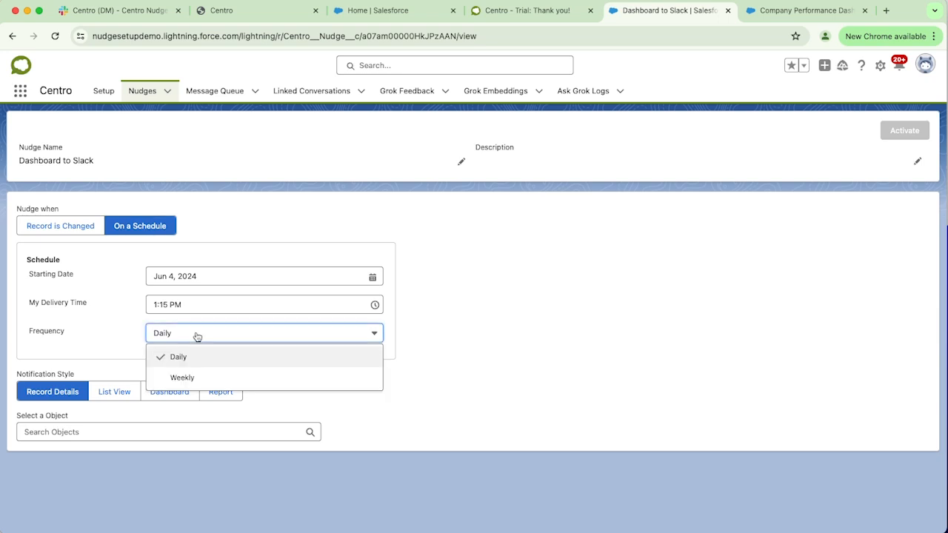
click(189, 380)
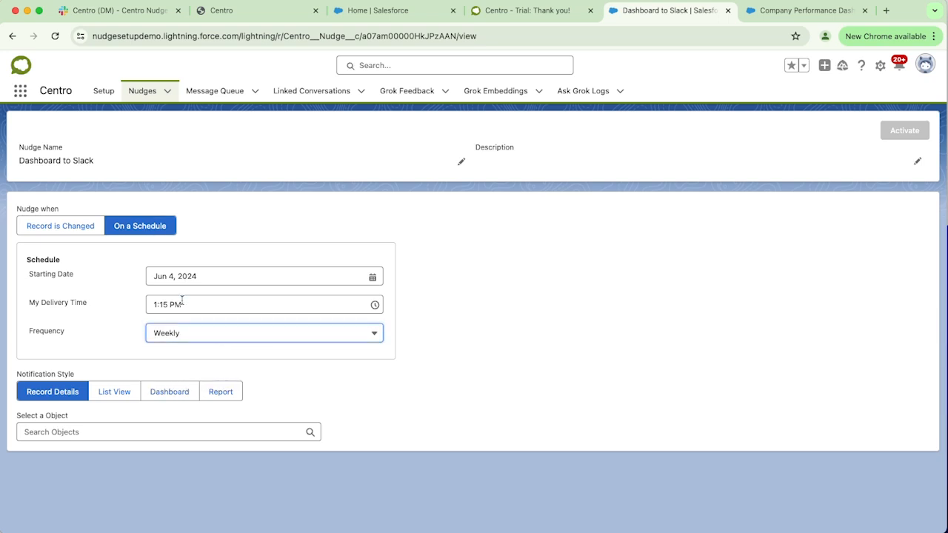
Set the nudge's starting date to Jun 7, 2024 and its delivery time to 10:30 AM
click(175, 276)
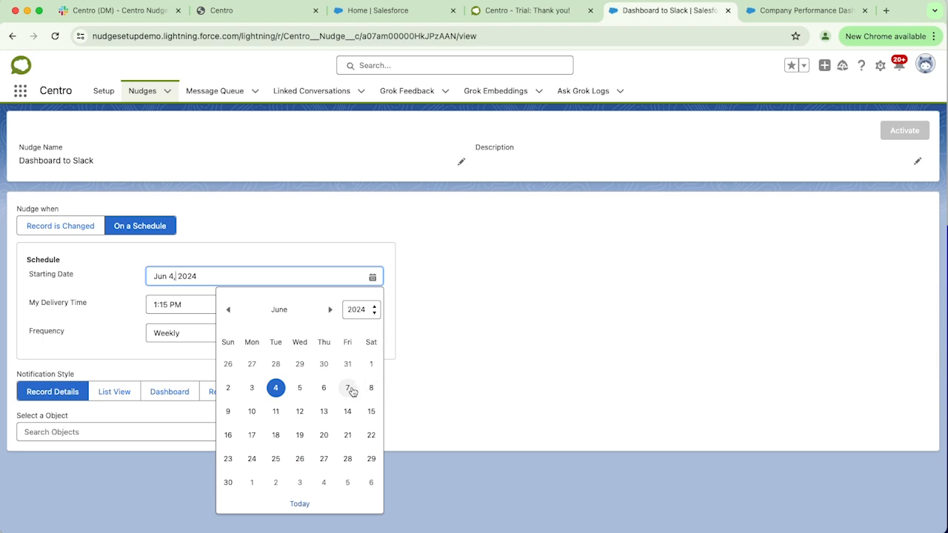
click(347, 387)
click(239, 305)
scroll(208, 395, up, 2)
scroll(207, 394, up, 2)
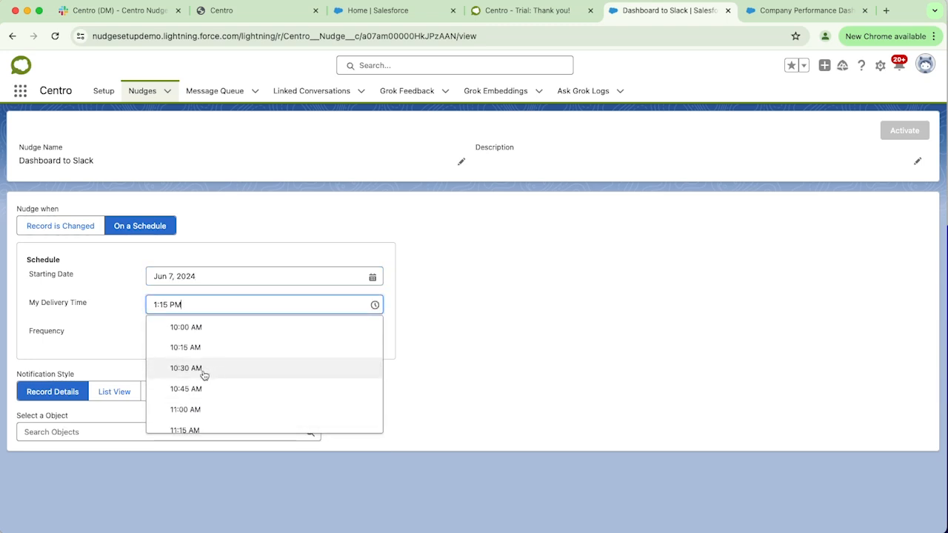
click(214, 373)
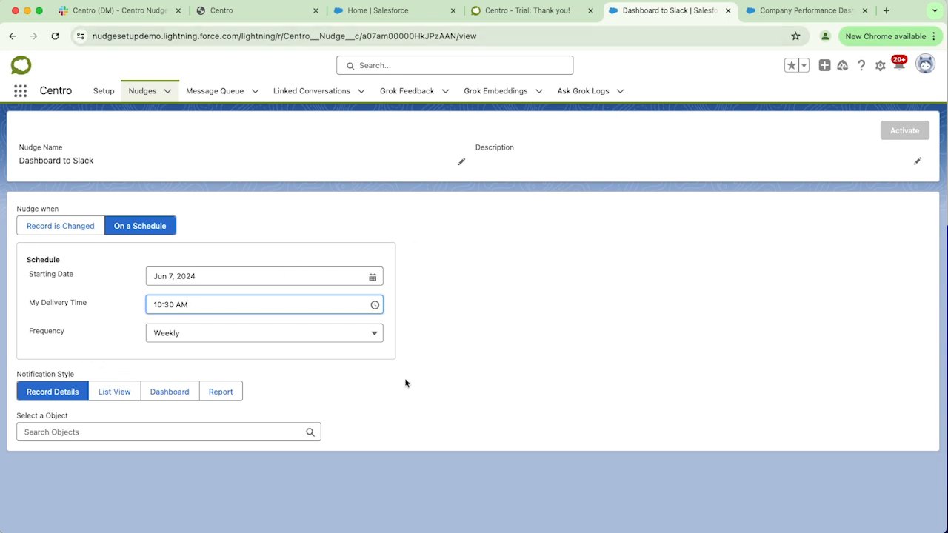
click(779, 18)
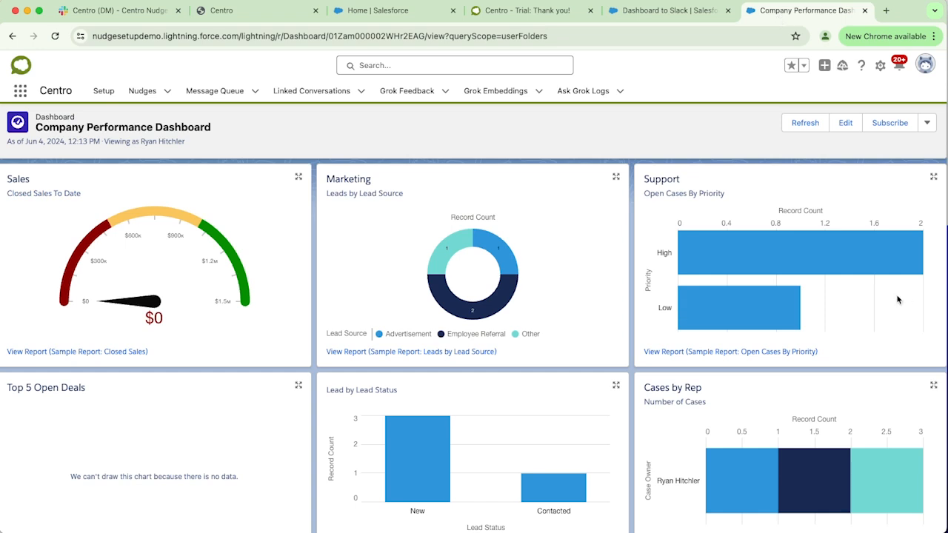
click(892, 124)
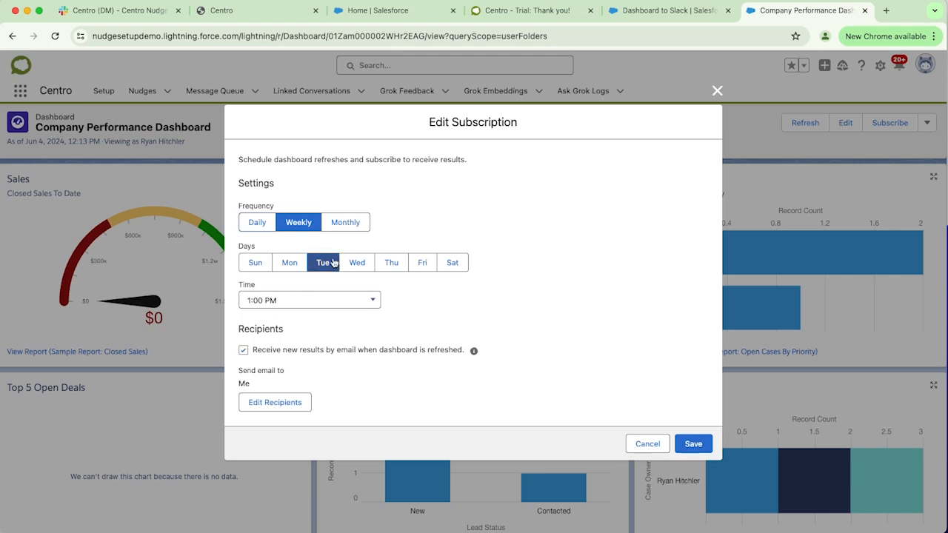
click(422, 262)
click(280, 301)
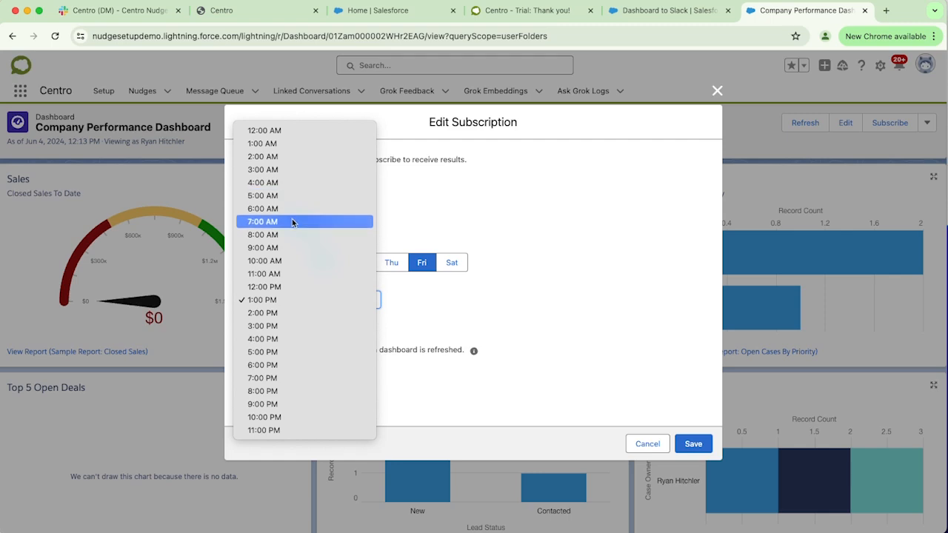
click(280, 263)
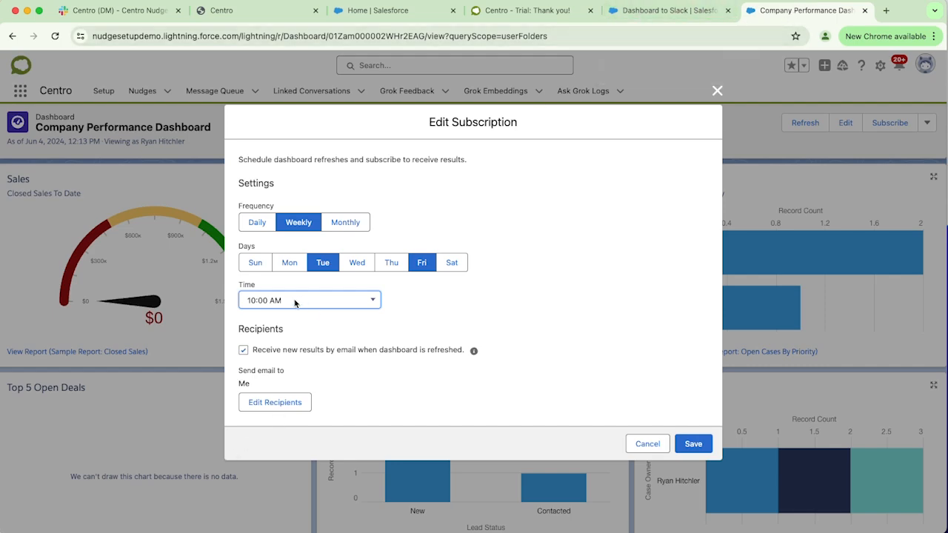
click(717, 90)
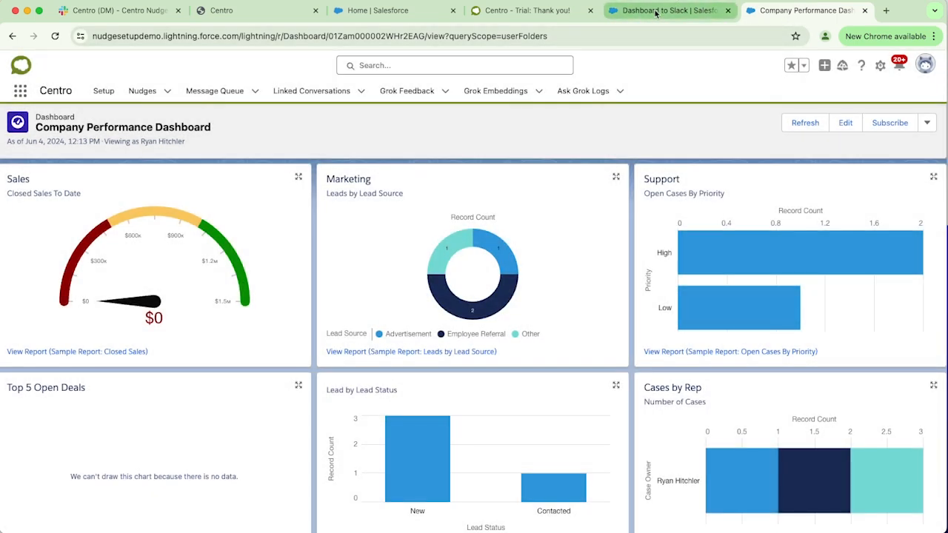
click(655, 11)
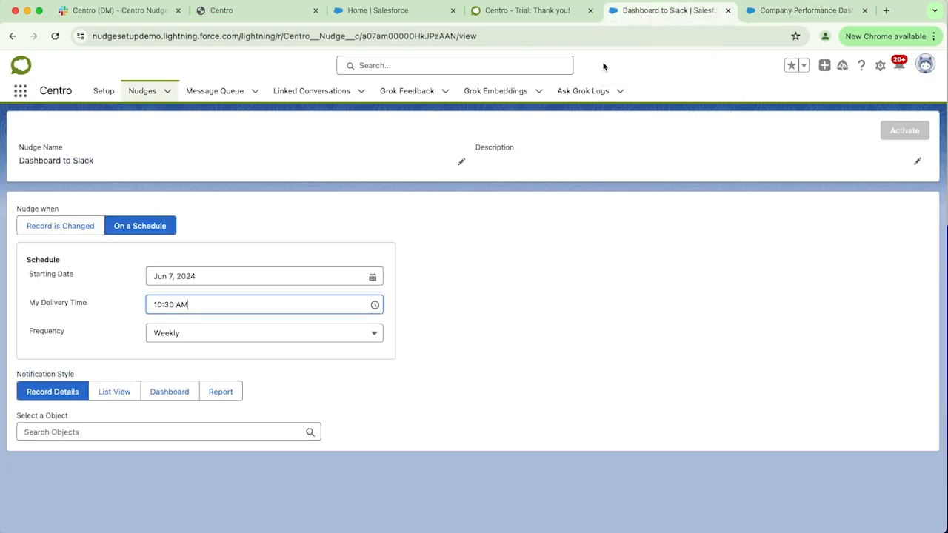
Set the nudge's notification style to Dashboard and choose the Company Performance Dashboard
click(164, 393)
click(55, 433)
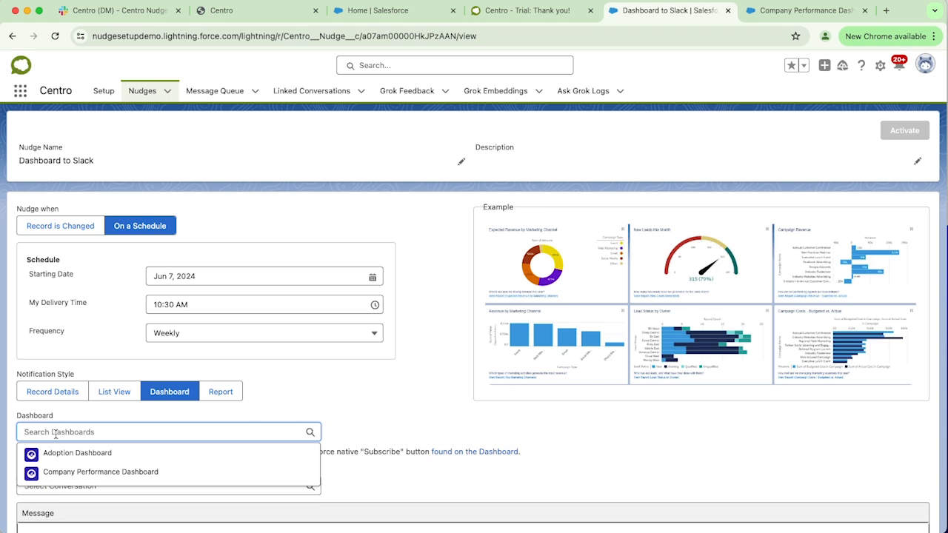
click(109, 475)
Search the Slack conversations for "demo" and set the nudge to post to the nudges-demo channel
scroll(138, 470, down, 2)
click(101, 410)
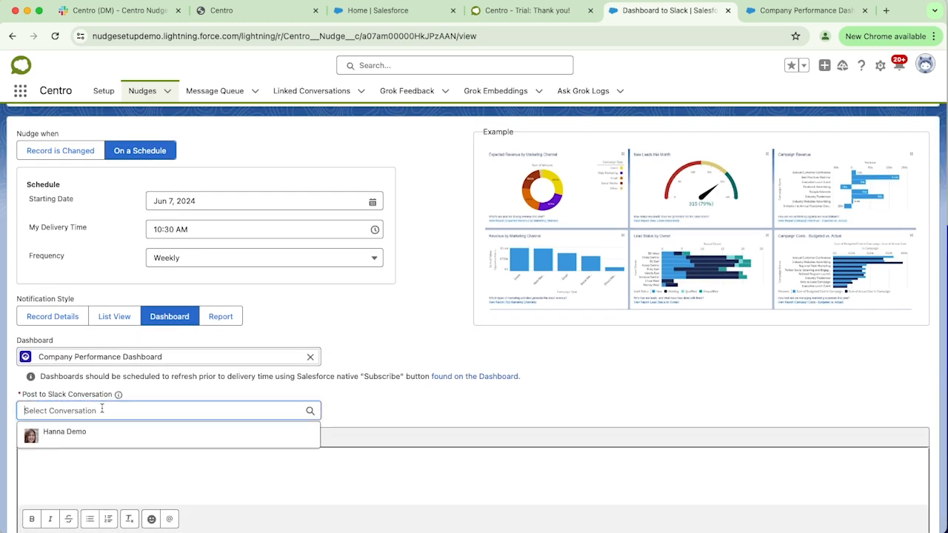
text(demo)
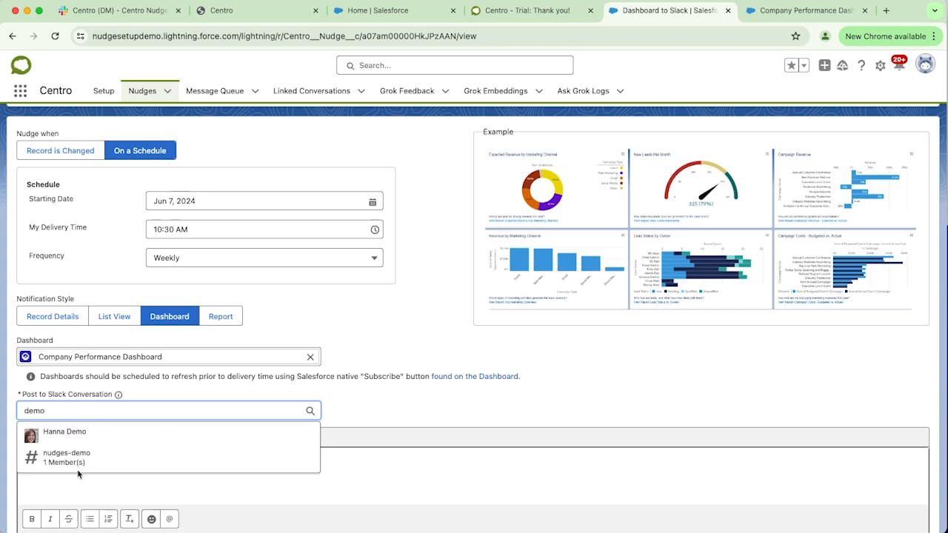
click(74, 458)
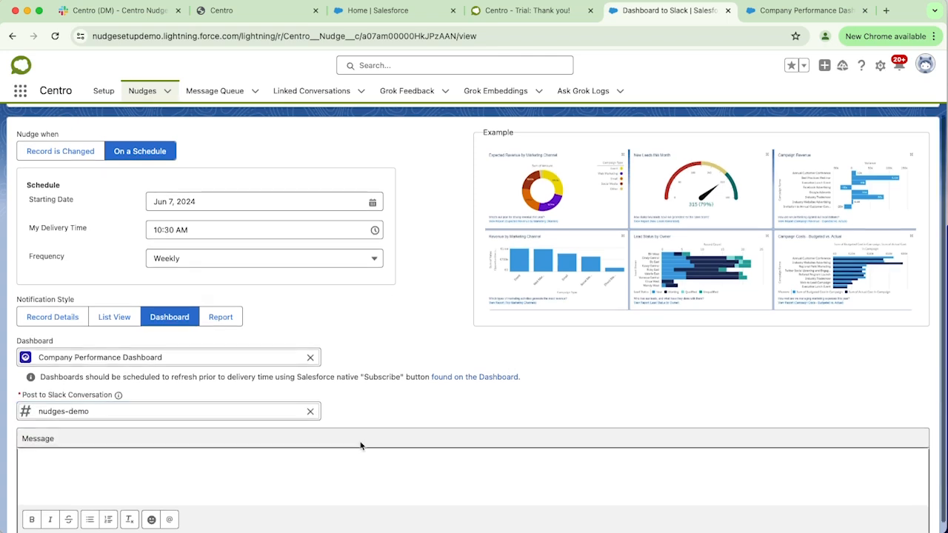
scroll(361, 446, down, 1)
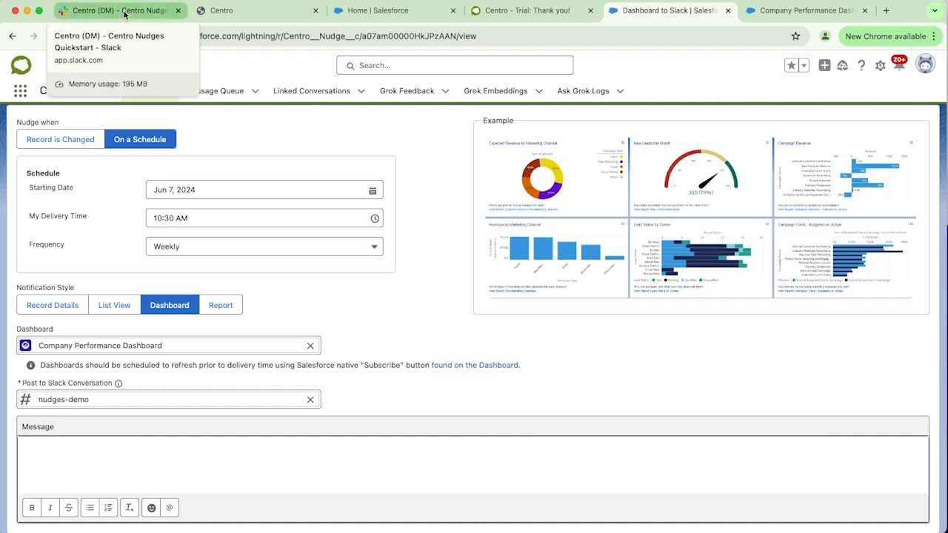
Switch to Slack and add the Centro app to the nudges-demo channel with the /invite command
click(126, 13)
click(109, 212)
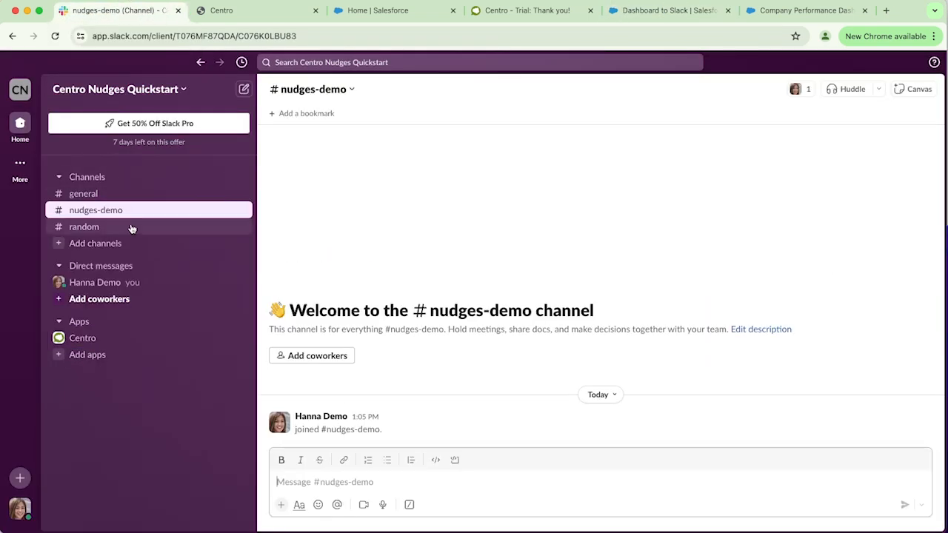
text(/)
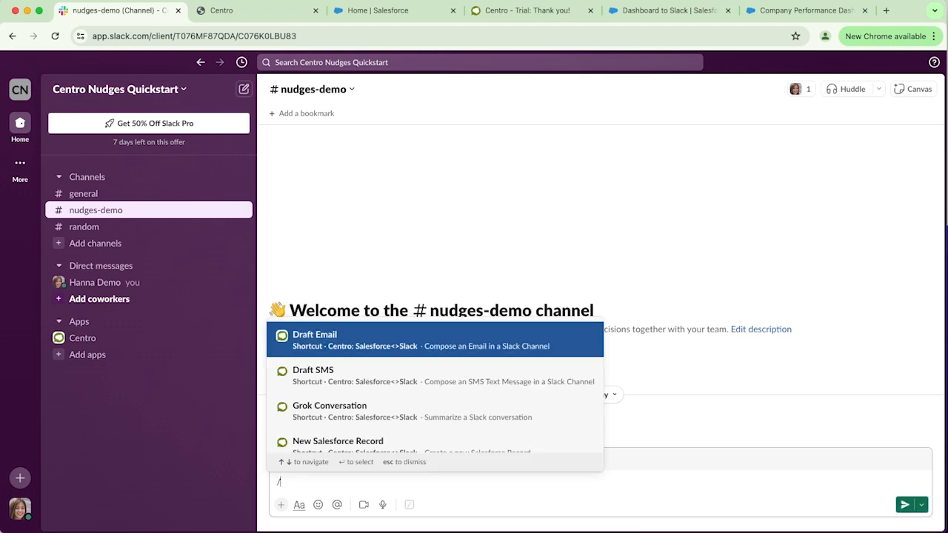
text(invite @centro)
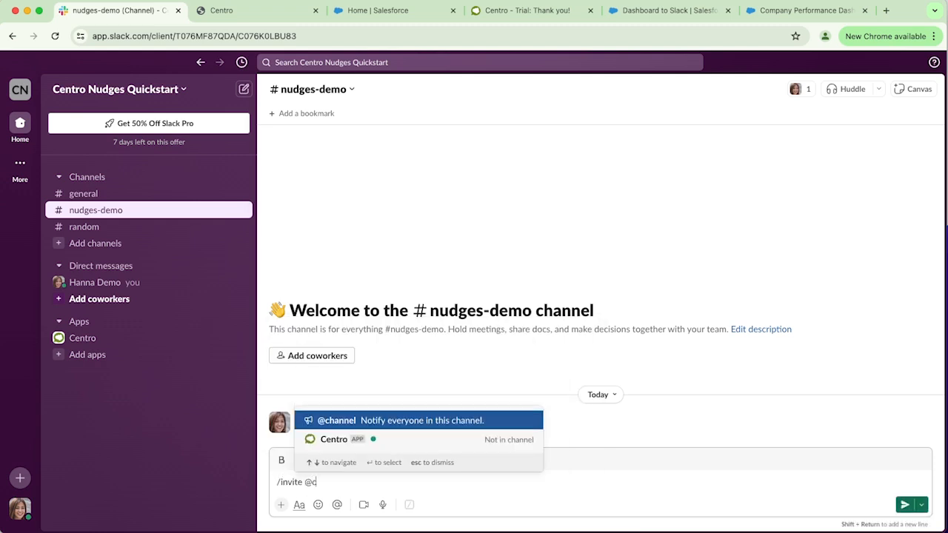
key(Return)
key(Return)
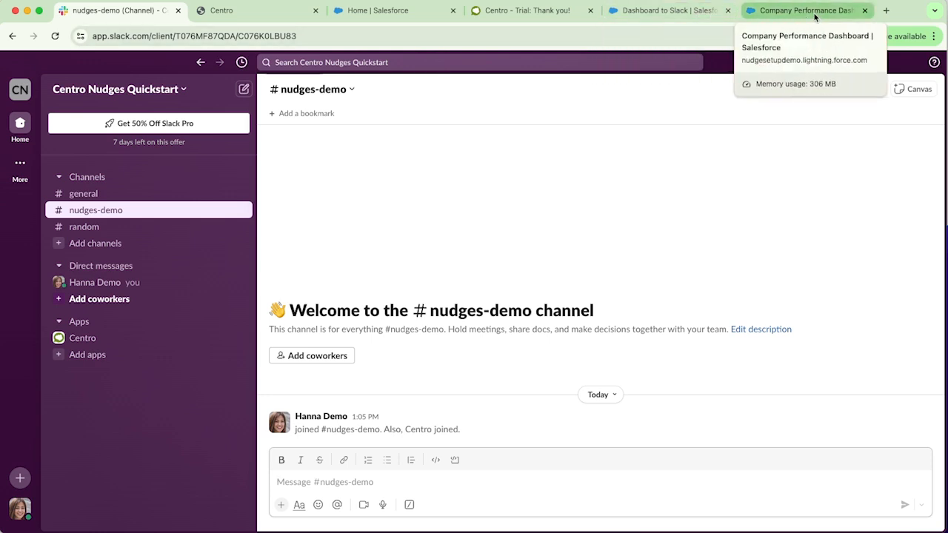
Return to the Dashboard to Slack nudge in Salesforce and enter the message "See the weekly dashboard!"
click(676, 17)
click(180, 454)
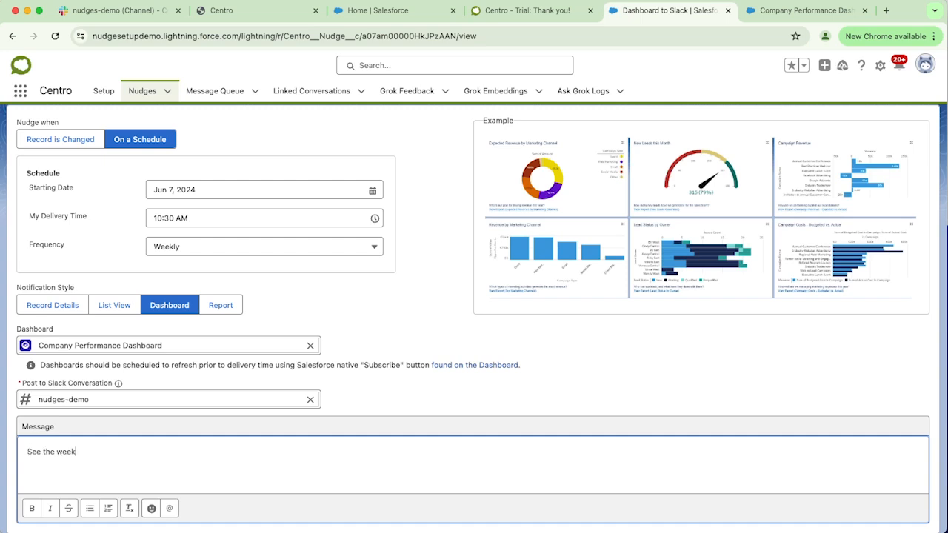
text(See the weekly s)
key(BackSpace)
click(88, 452)
Activate the Dashboard to Slack nudge and review its settings and message
scroll(457, 381, up, 2)
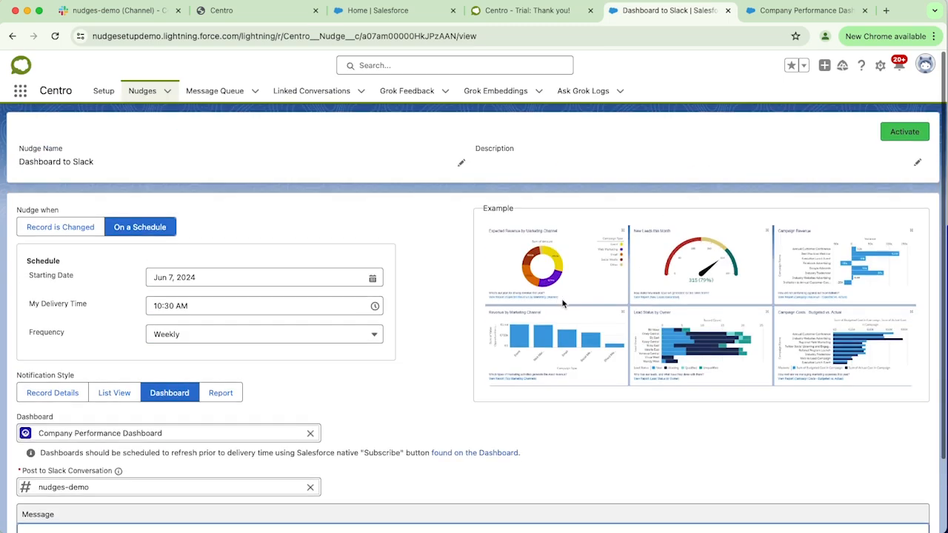
click(894, 130)
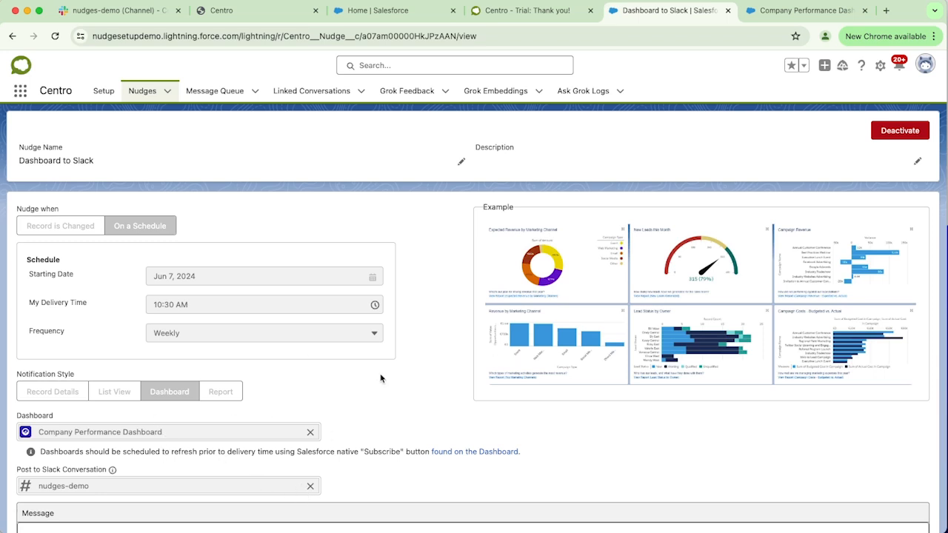
scroll(381, 378, down, 2)
scroll(381, 378, down, 1)
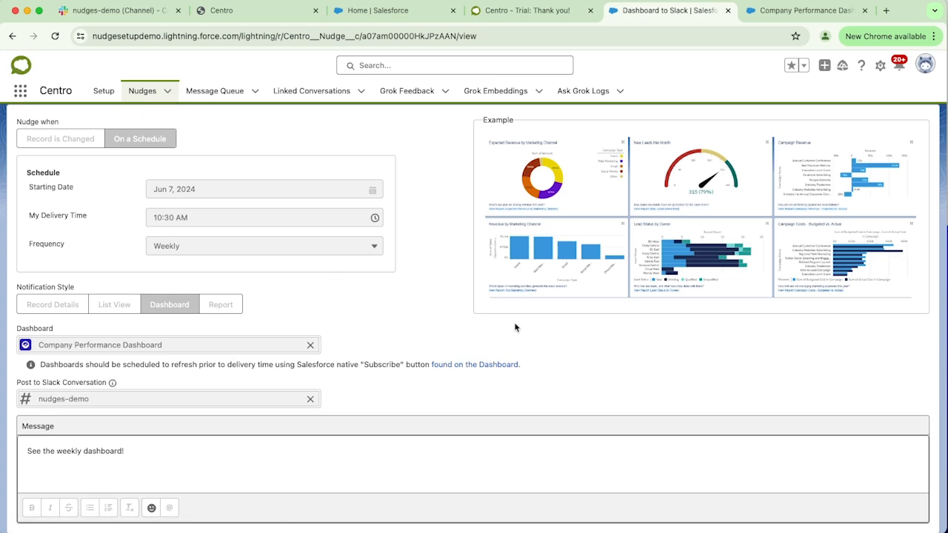
scroll(571, 263, up, 2)
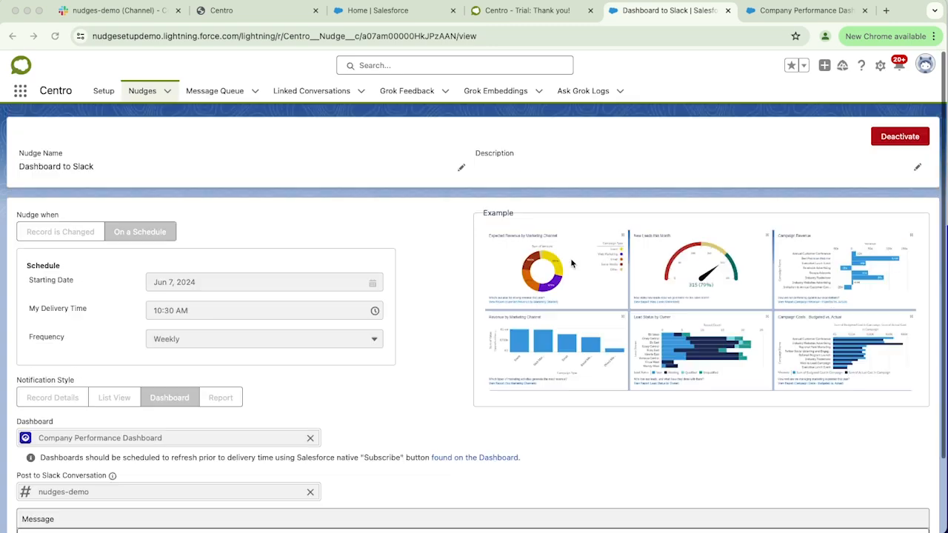
Open Salesforce Setup, search for "flow" to open the Flows list, and dismiss the new Setup domain notice
click(880, 66)
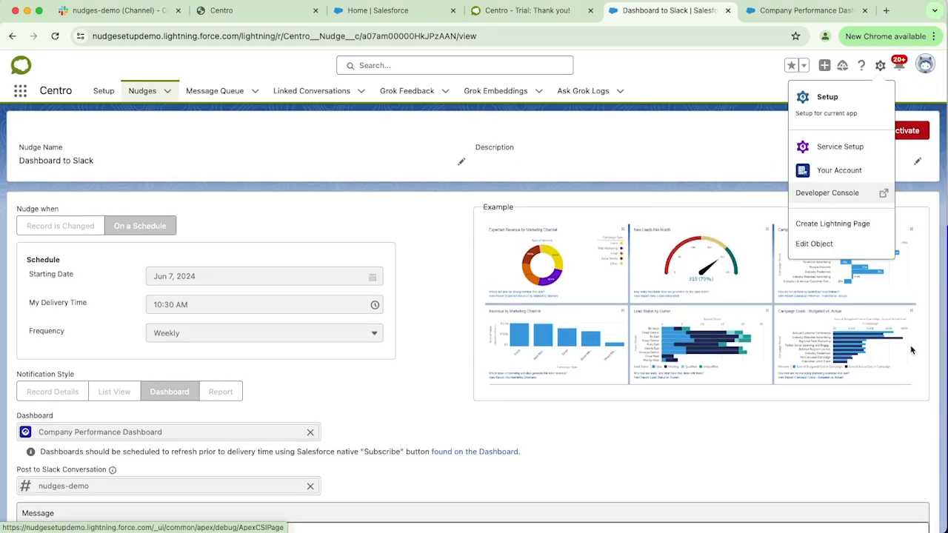
click(821, 100)
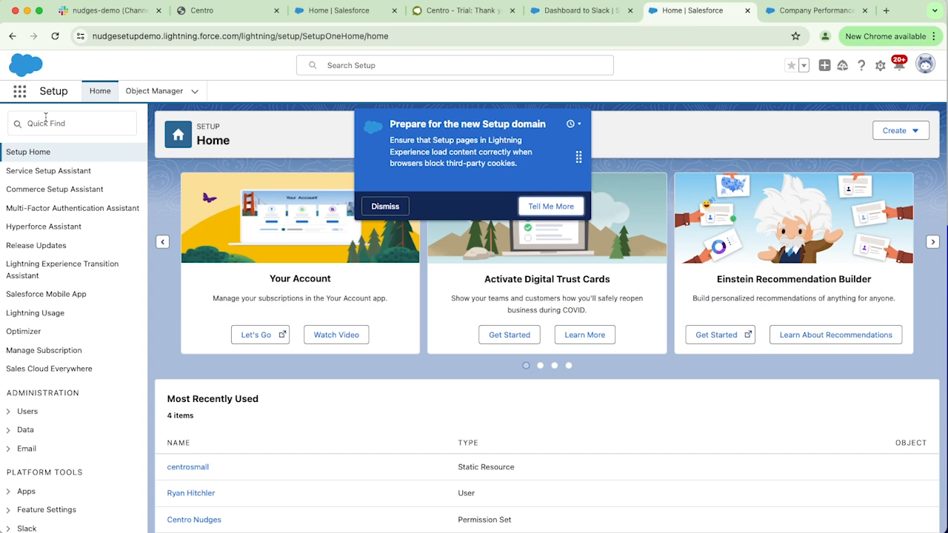
click(45, 120)
text(flow)
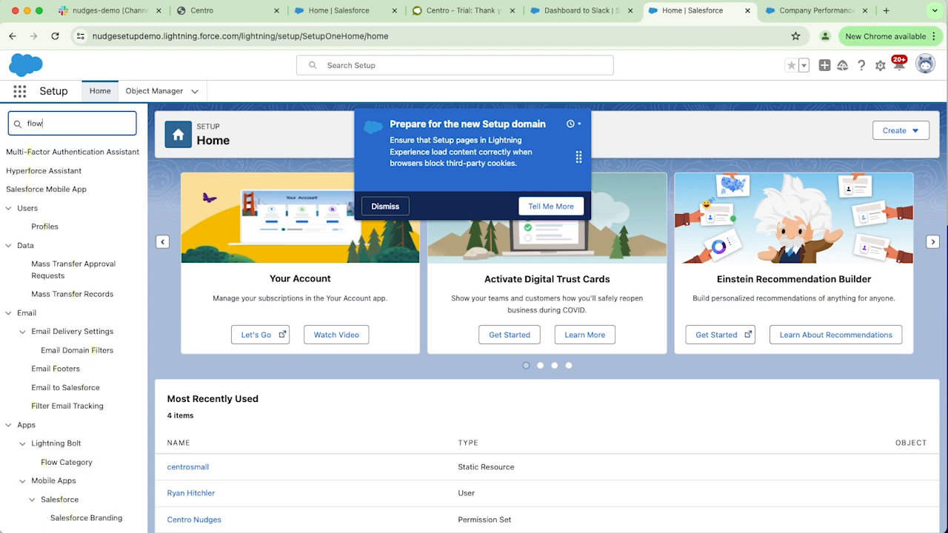
click(42, 320)
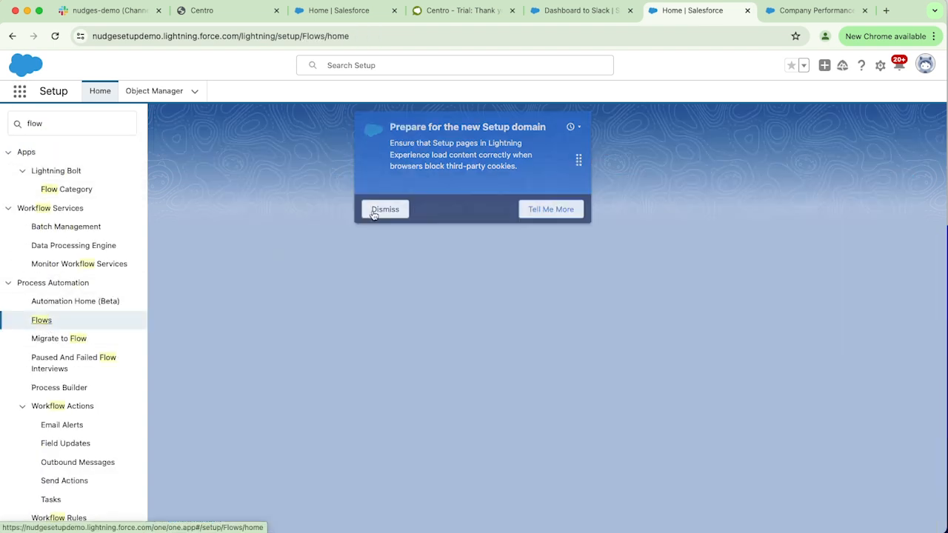
click(378, 209)
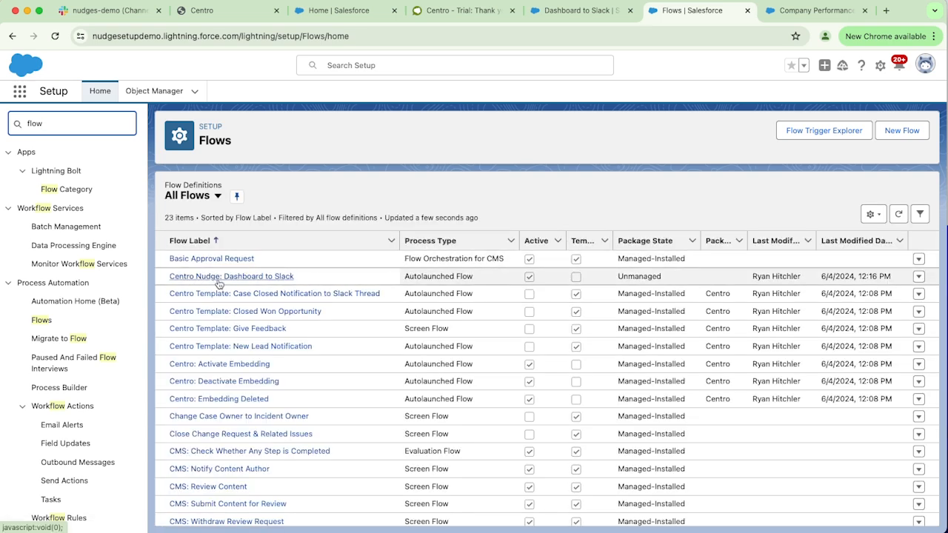
Open the "Centro Nudge: Dashboard to Slack" flow and run it in debug without rollback mode
click(272, 280)
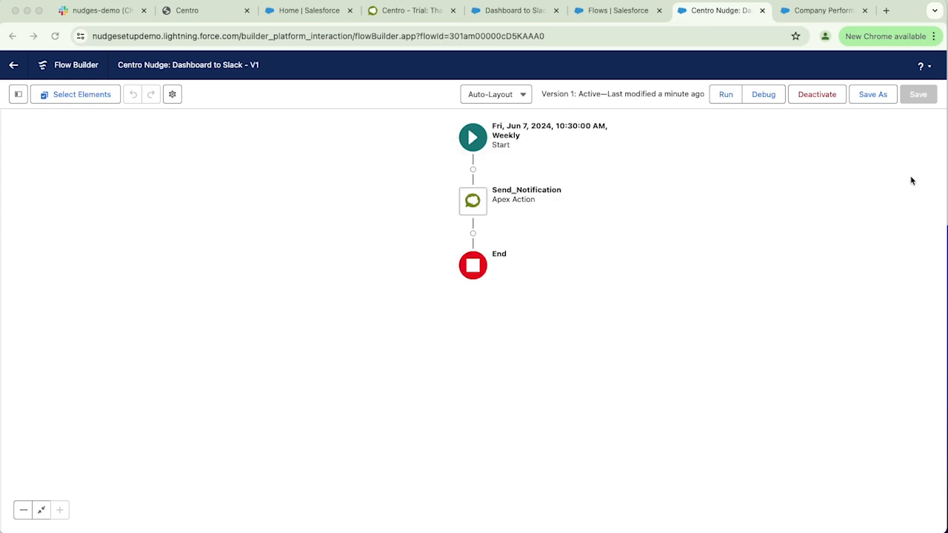
click(761, 98)
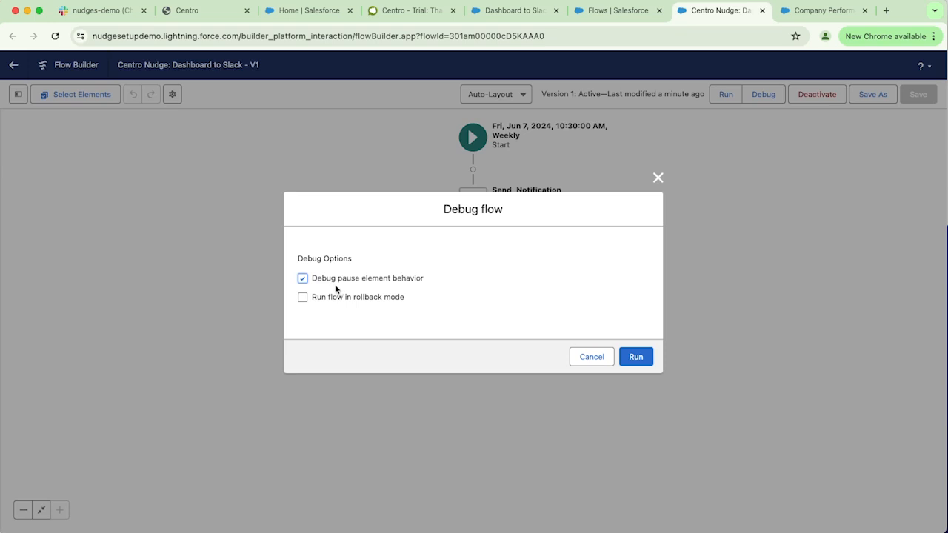
click(635, 358)
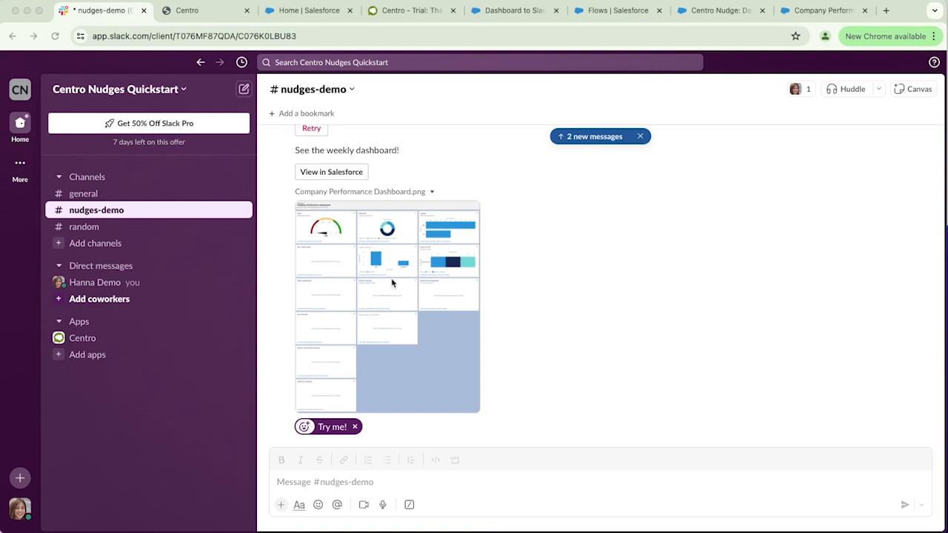
Inspect the Company Performance Dashboard image posted in Slack's nudges-demo channel at full size, then close it
click(434, 304)
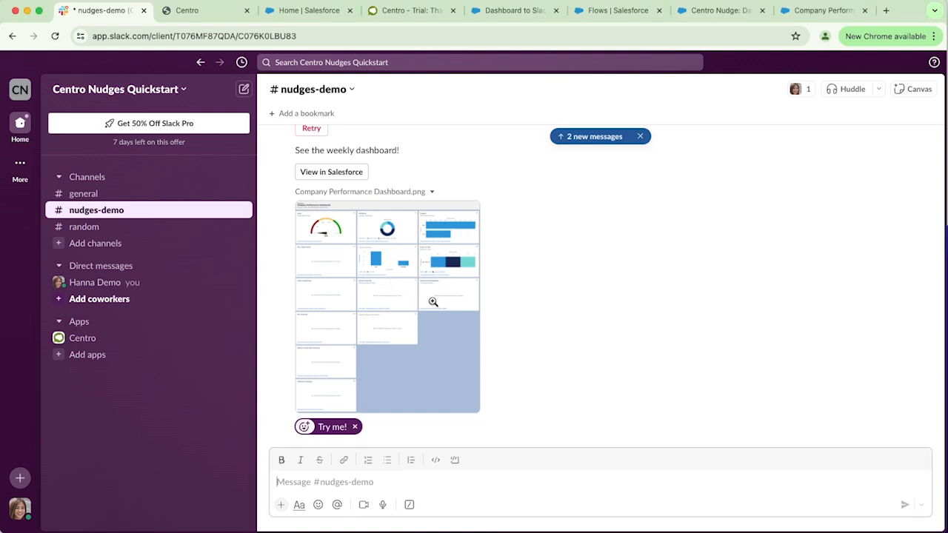
click(398, 275)
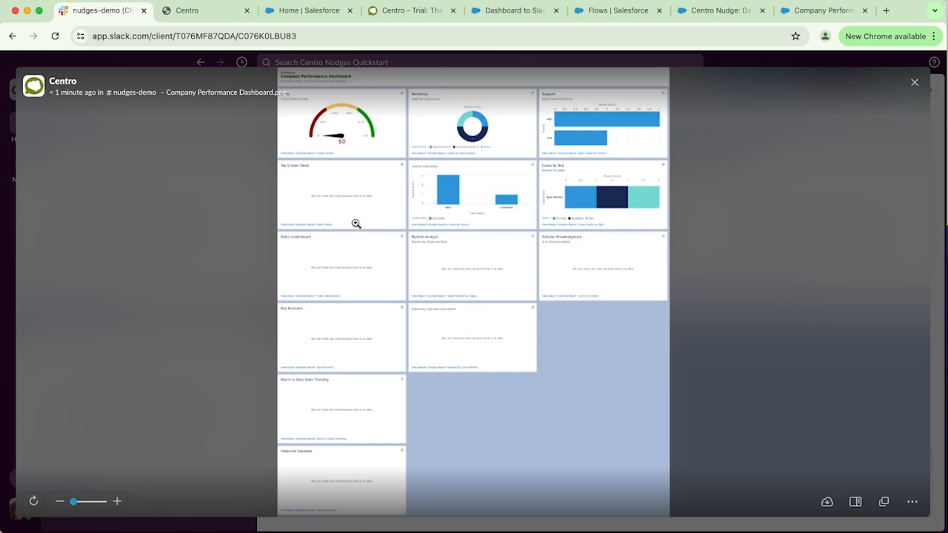
click(333, 152)
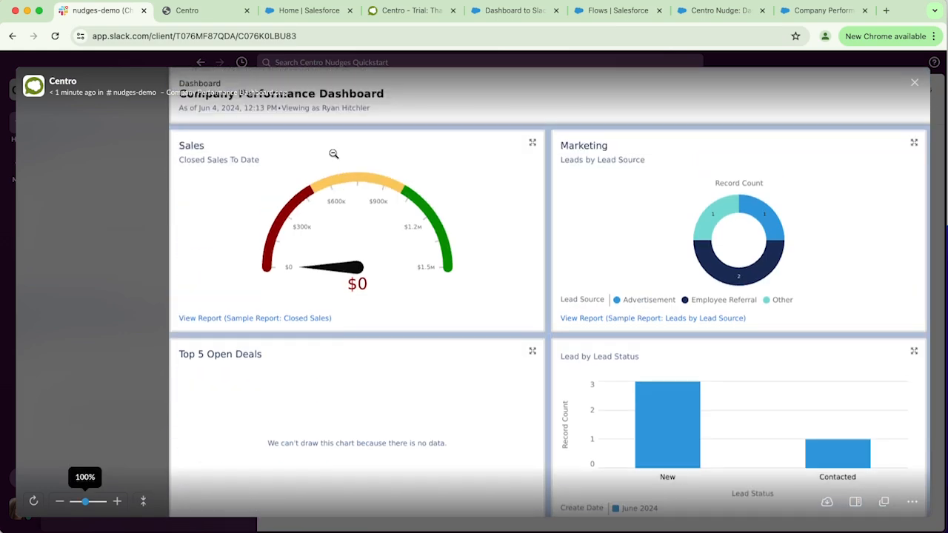
click(334, 153)
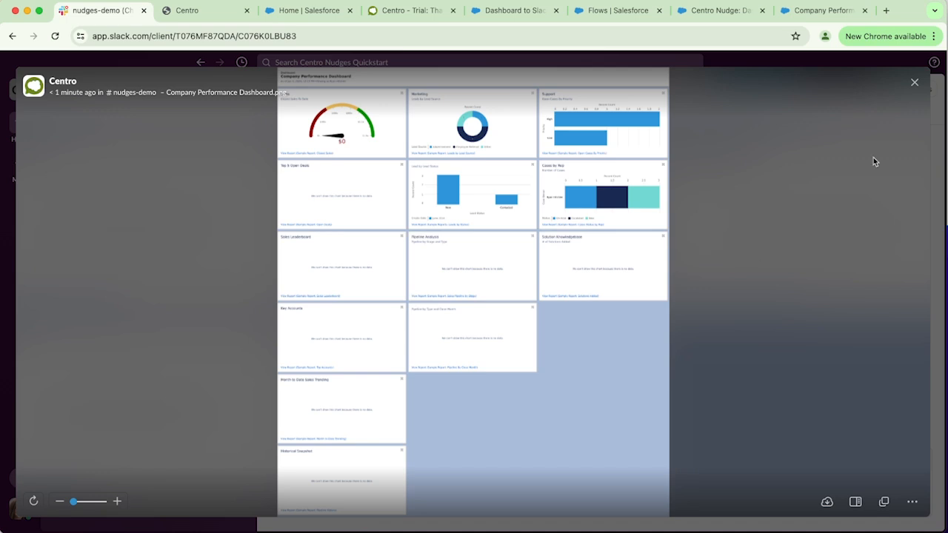
click(915, 82)
View the dashboard in Salesforce from the posted Centro message, then return to the nudges-demo channel in Slack
scroll(542, 334, up, 3)
scroll(541, 335, up, 2)
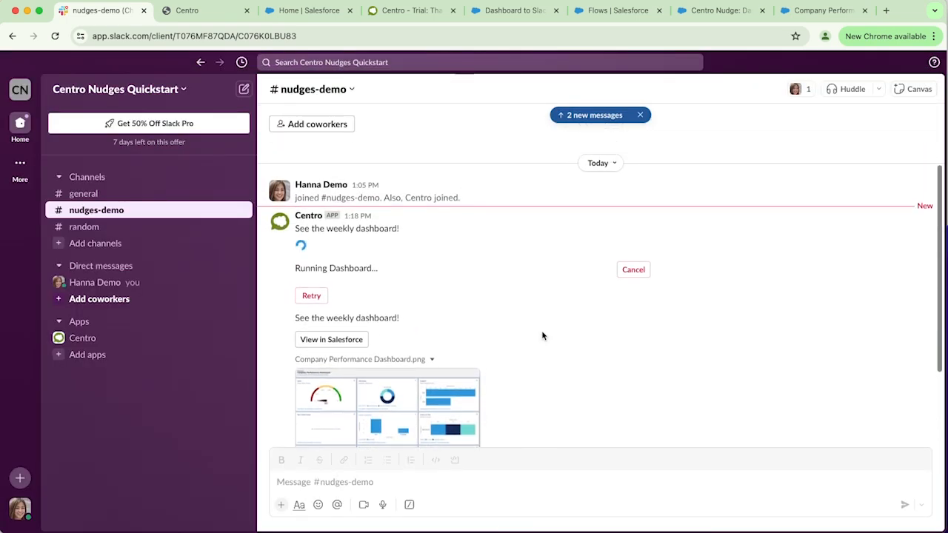
click(331, 340)
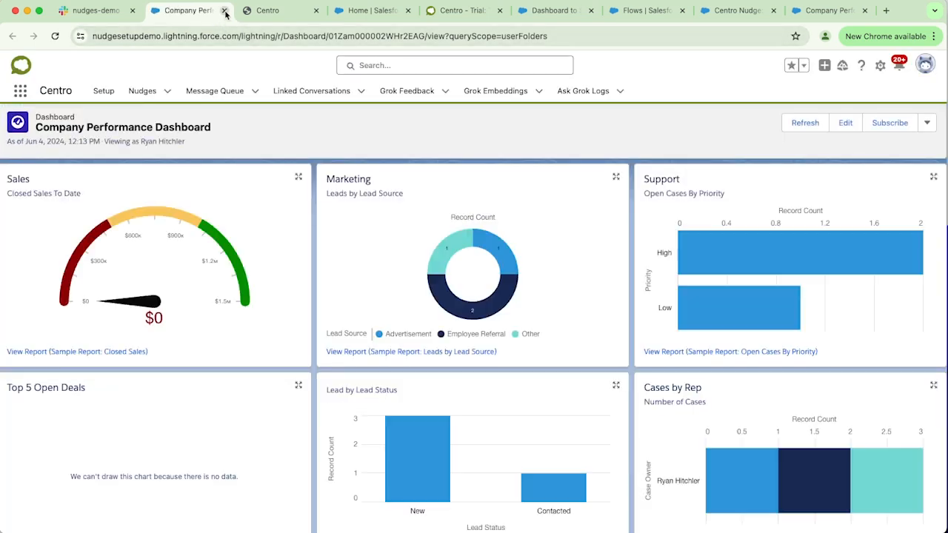
click(70, 14)
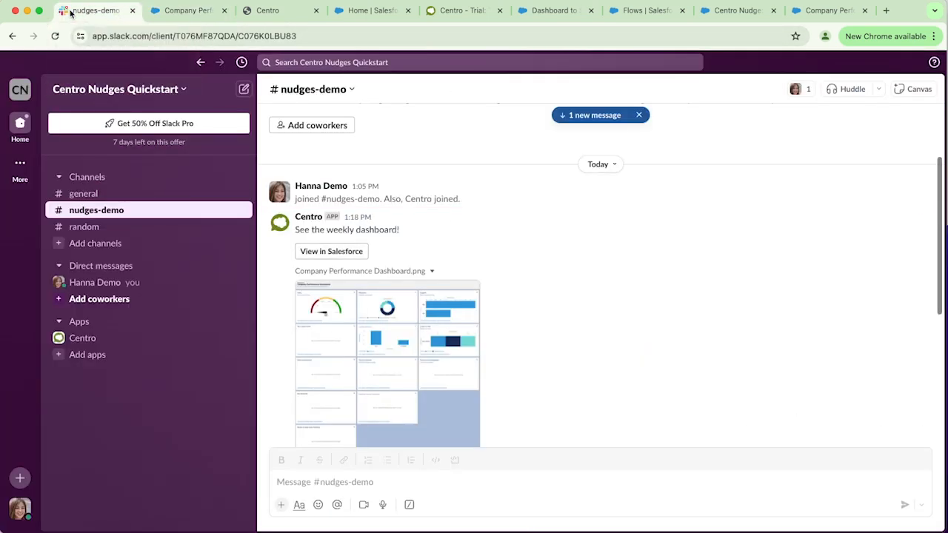
scroll(413, 400, down, 5)
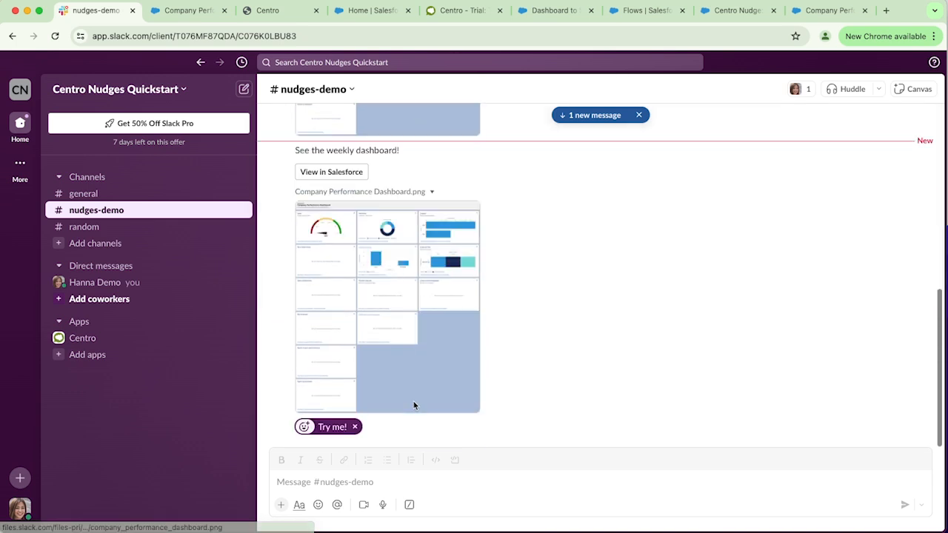